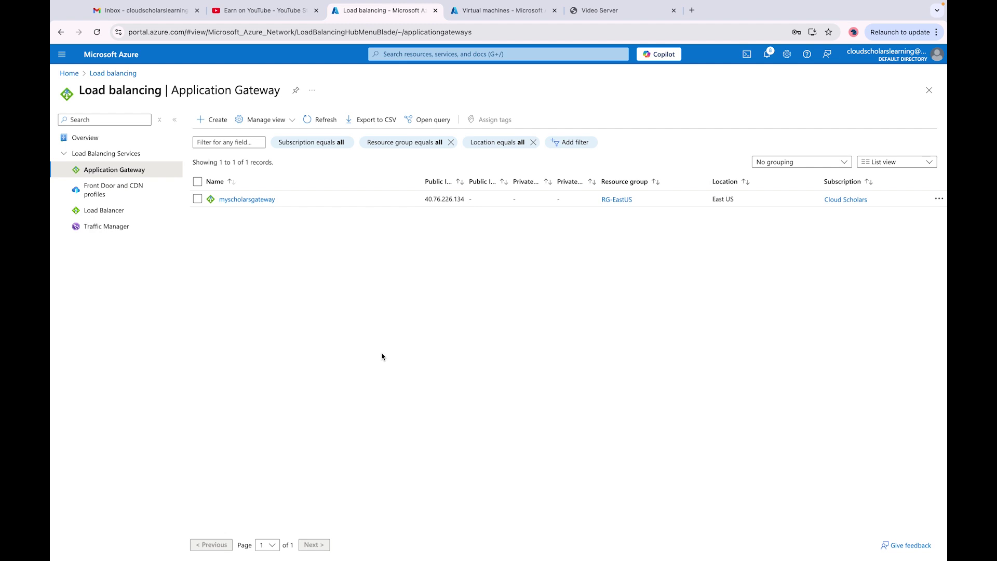
left_click(251, 201)
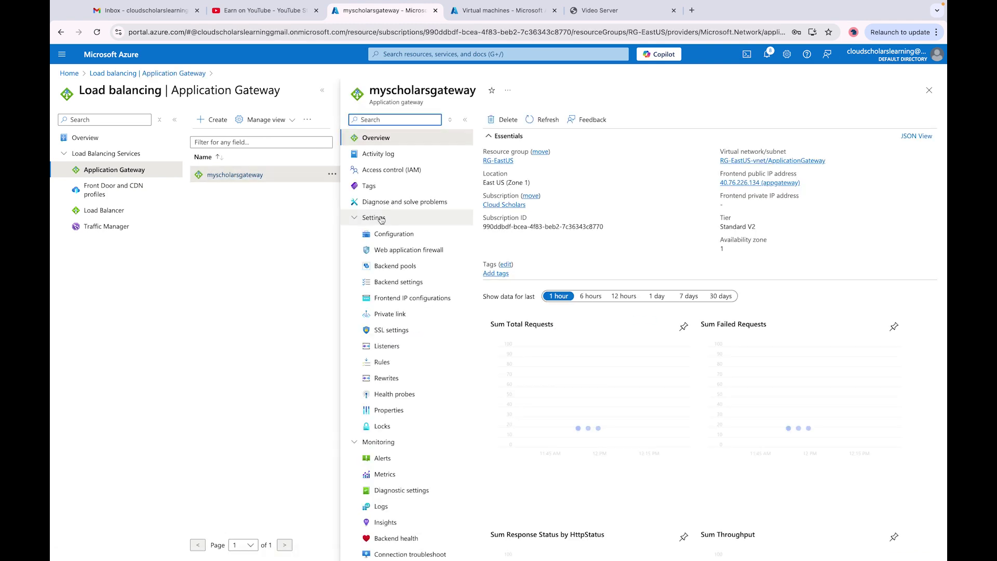
left_click(424, 257)
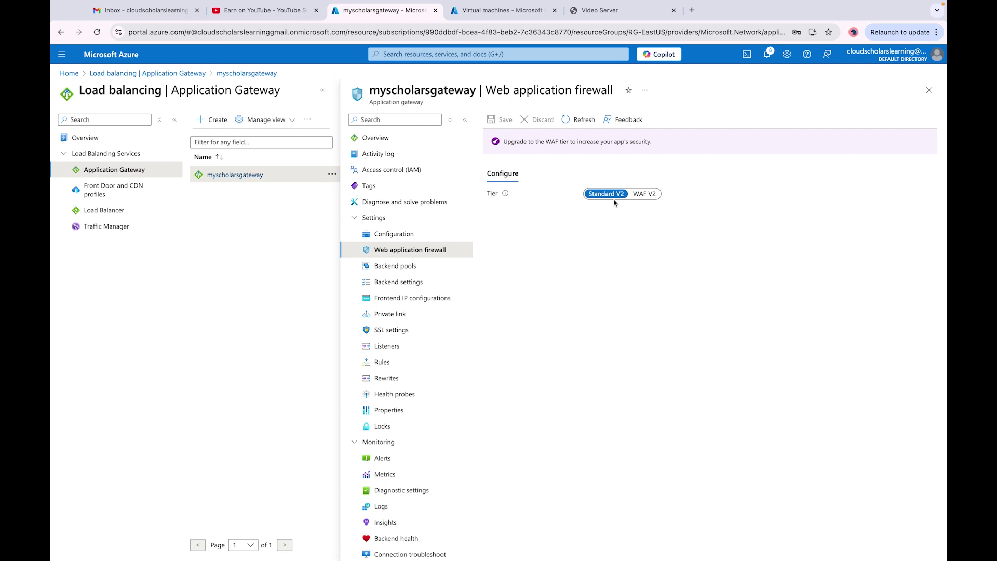
left_click(652, 196)
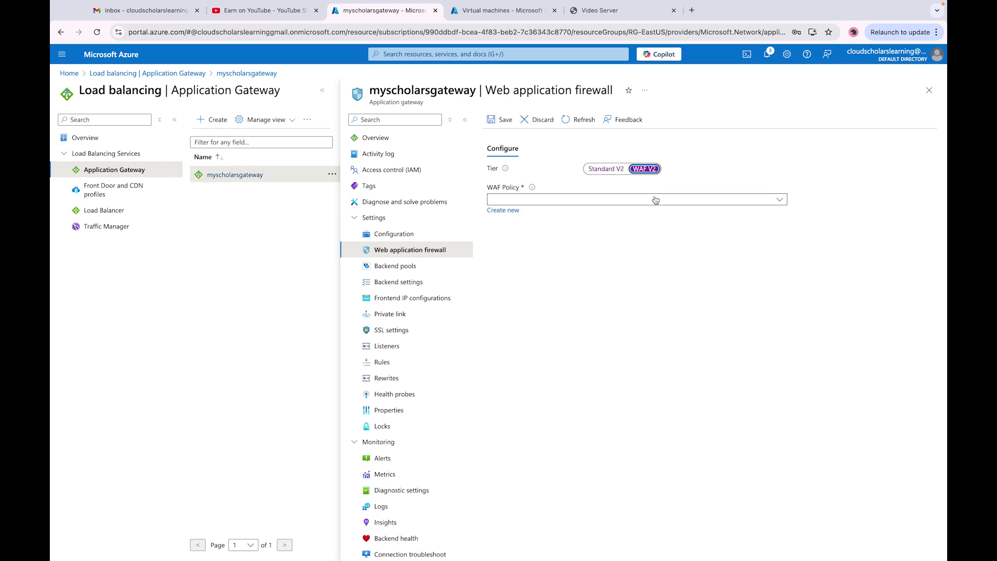
left_click(775, 204)
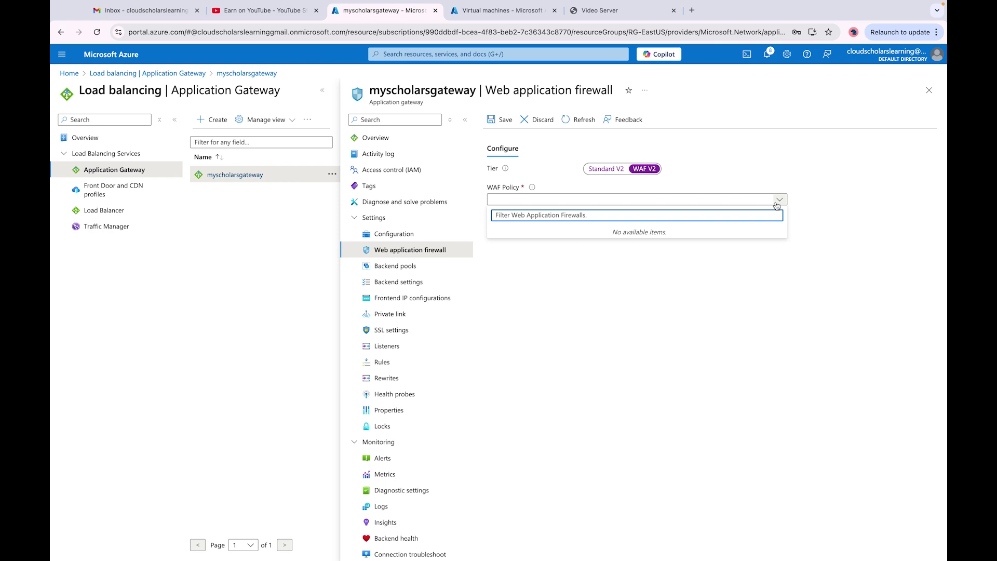
left_click(812, 236)
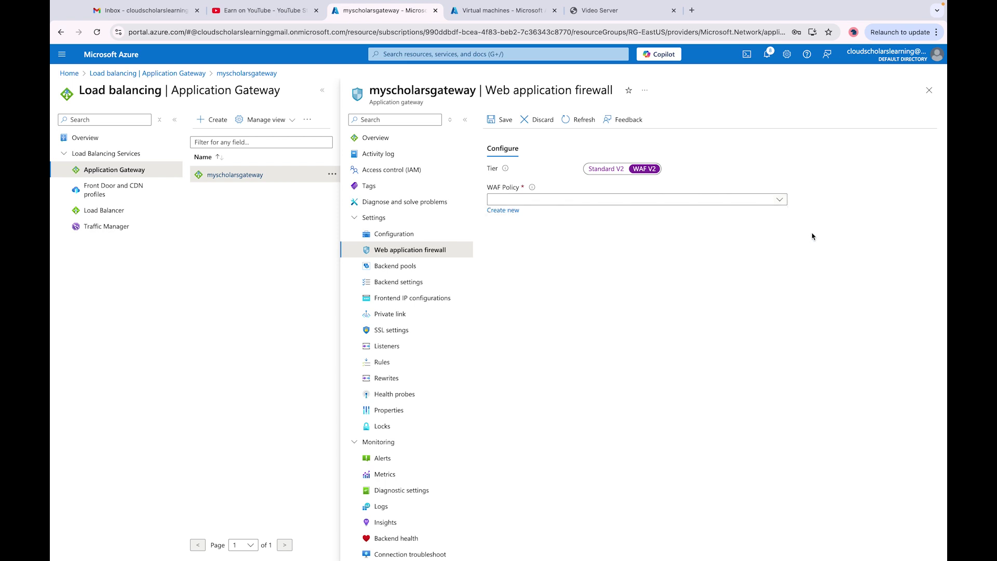
left_click(508, 211)
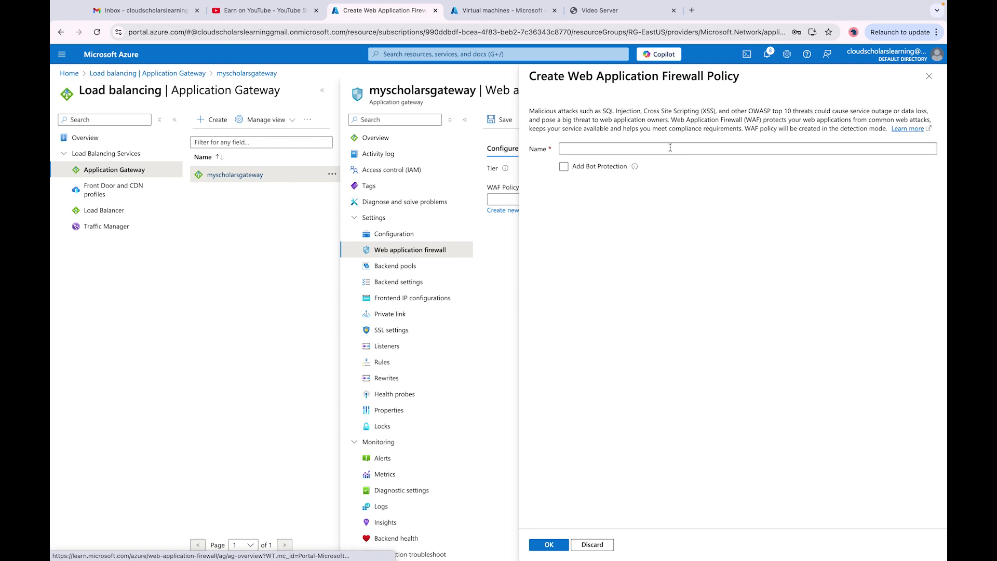
left_click(597, 543)
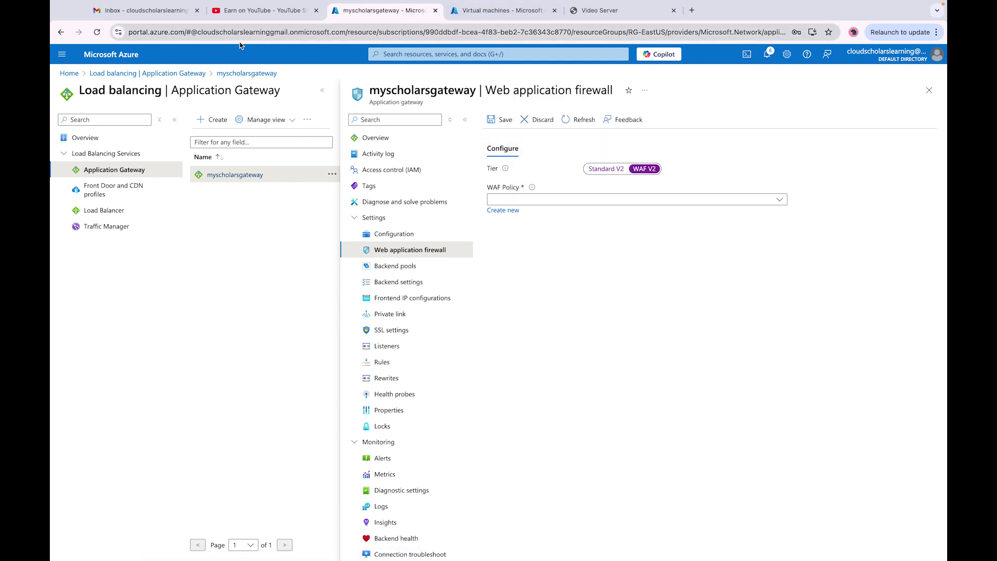
left_click(401, 53)
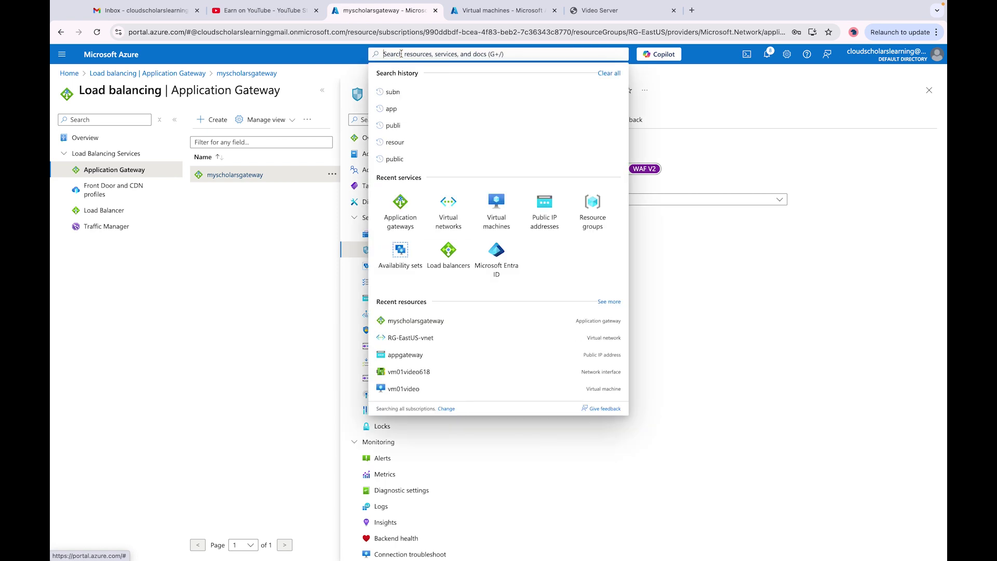
type("web app")
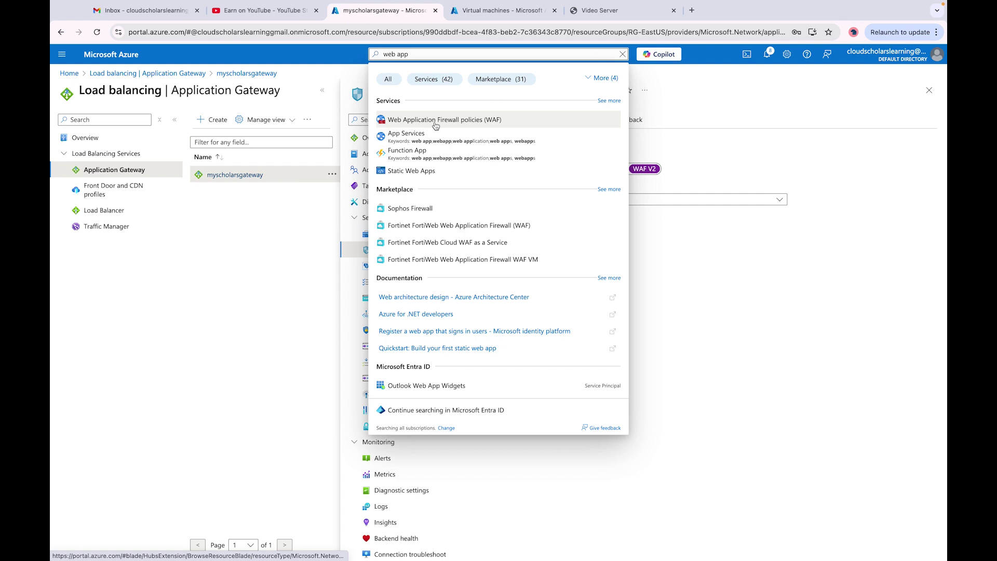
Go to resource creation, discarding the unsaved gateway edits, and search the marketplace for "web application firewall".
left_click(62, 54)
left_click(96, 77)
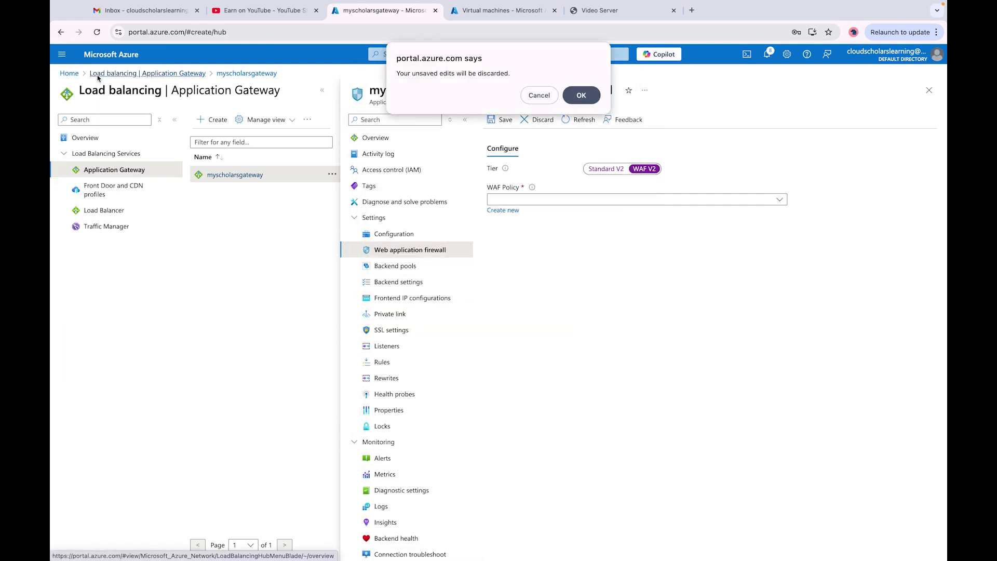
left_click(580, 92)
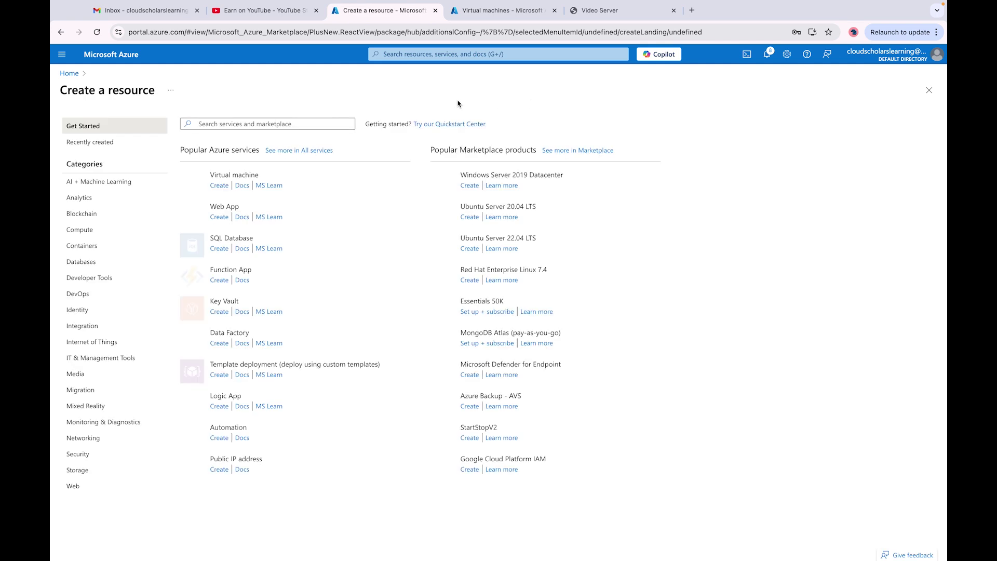
type("web application firewall")
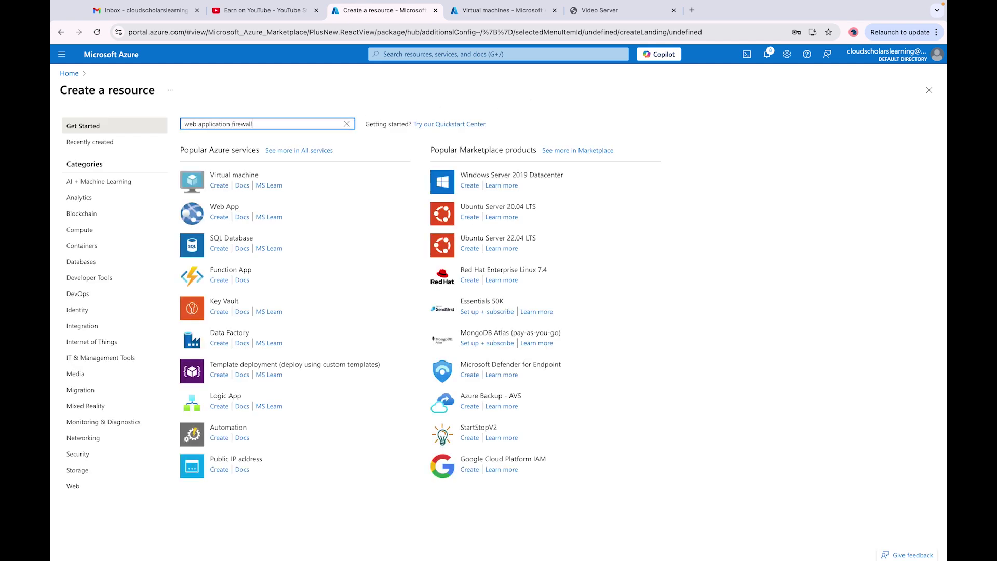
key("Return")
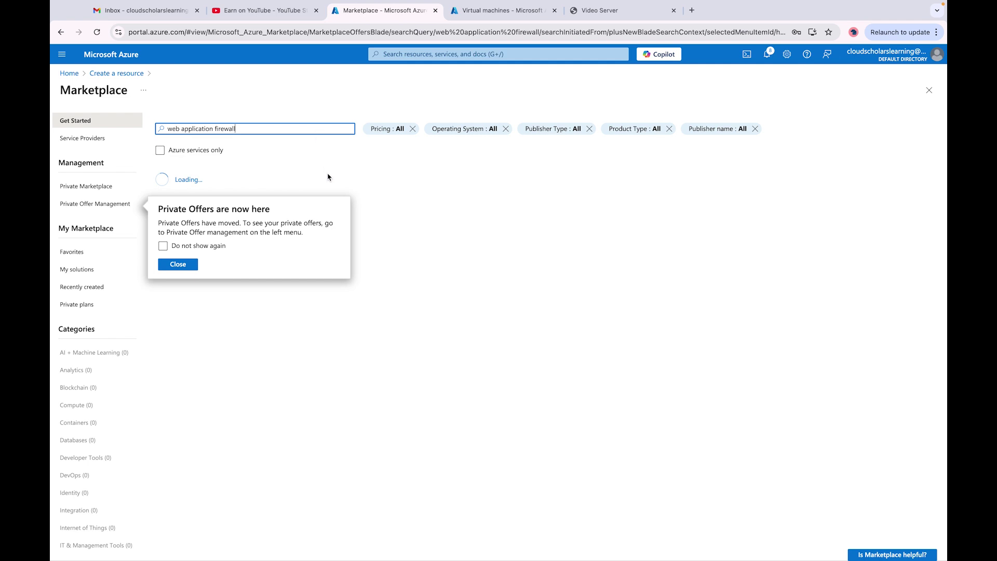
left_click(348, 103)
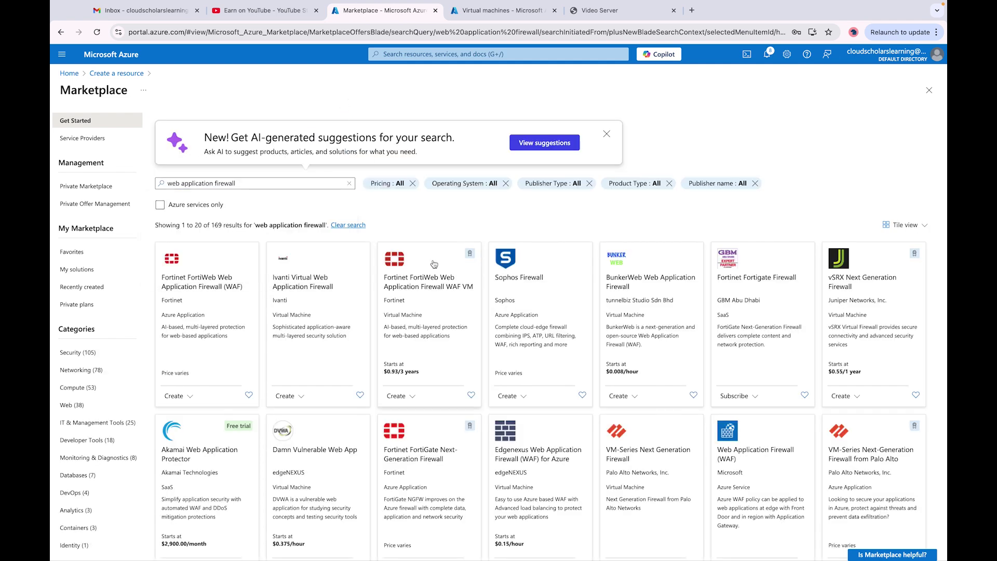
Start creating a WAF policy from Microsoft's Web Application Firewall (WAF) offer in the marketplace results.
scroll(405, 266, "down", 1)
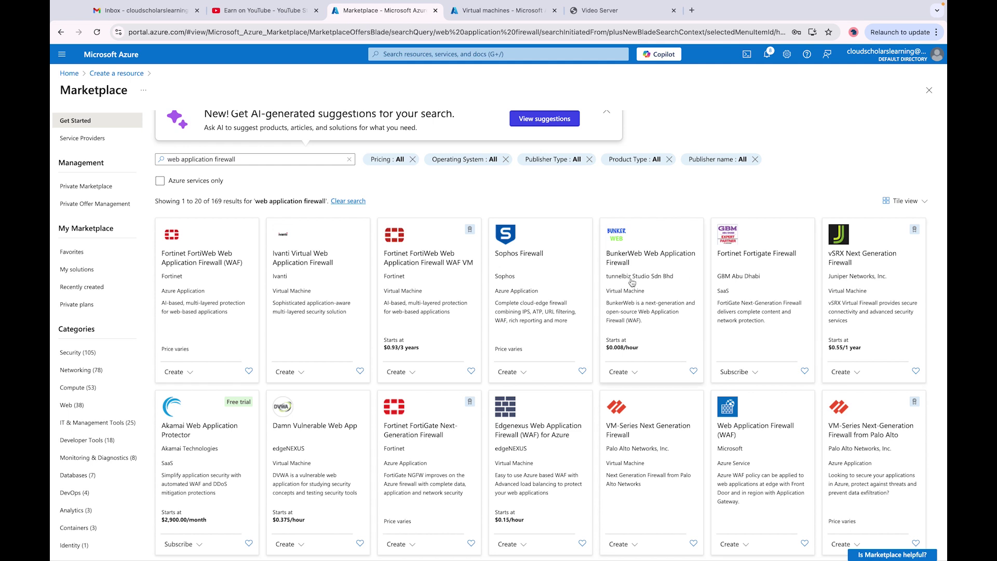
scroll(519, 281, "down", 3)
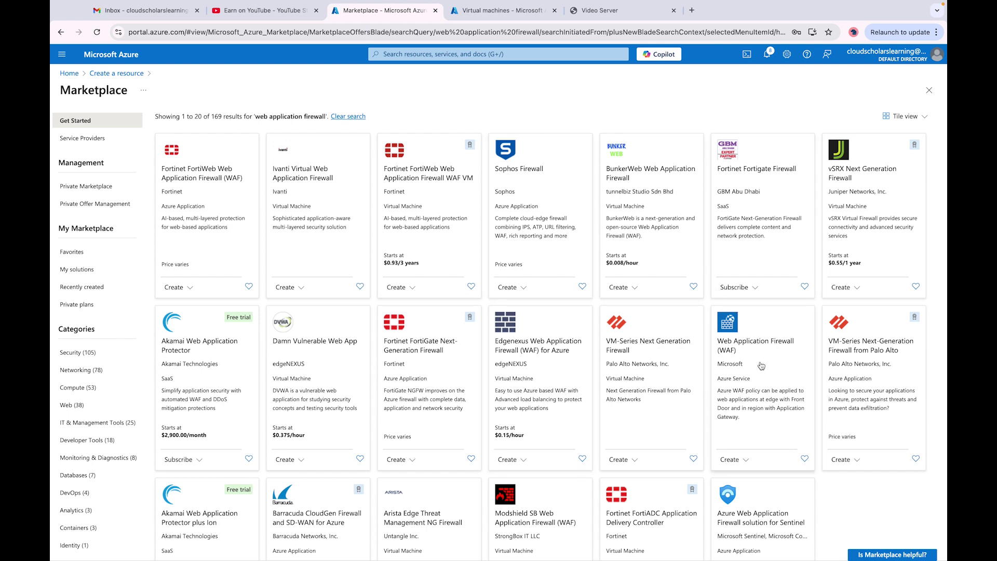
left_click(729, 459)
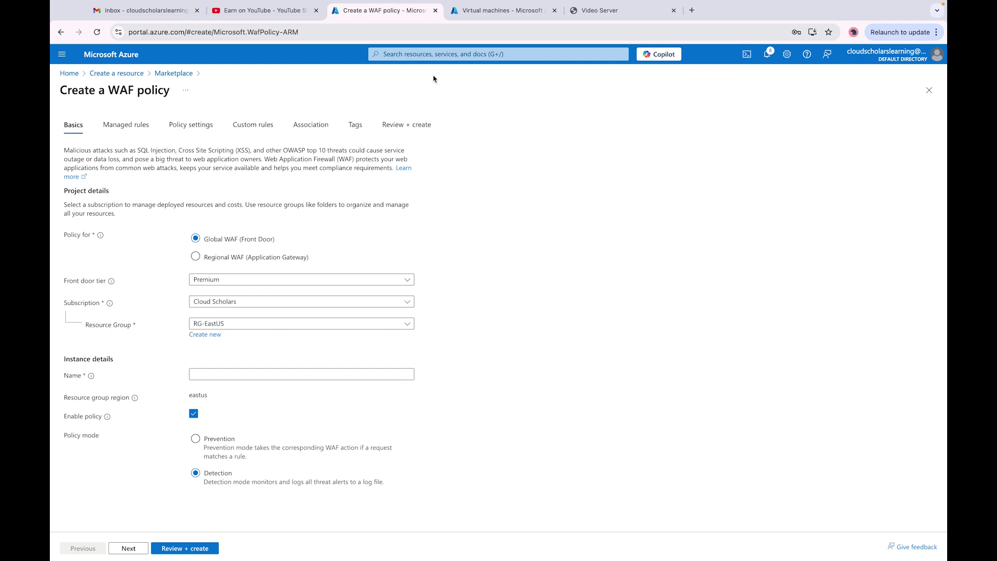
left_click(434, 54)
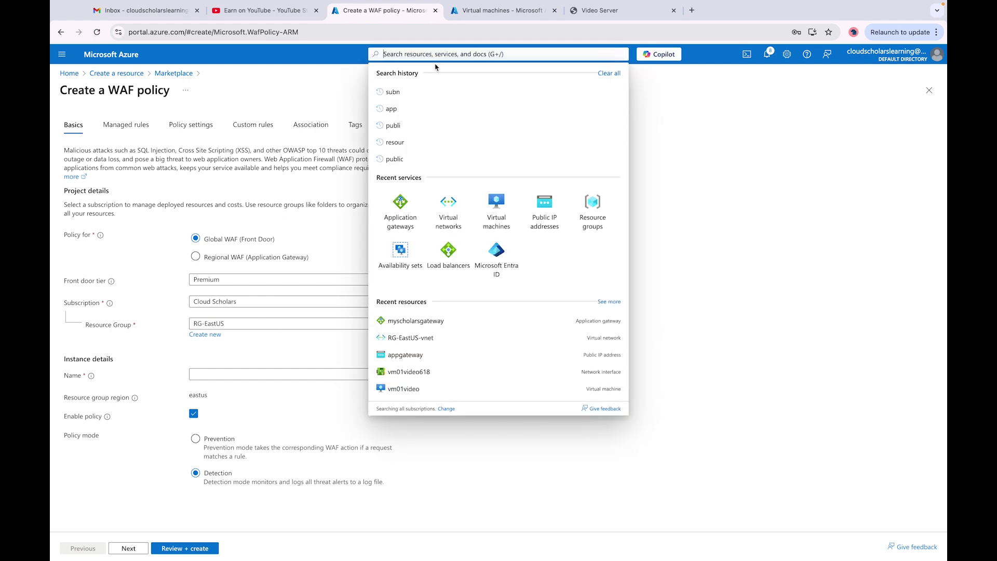
left_click(717, 275)
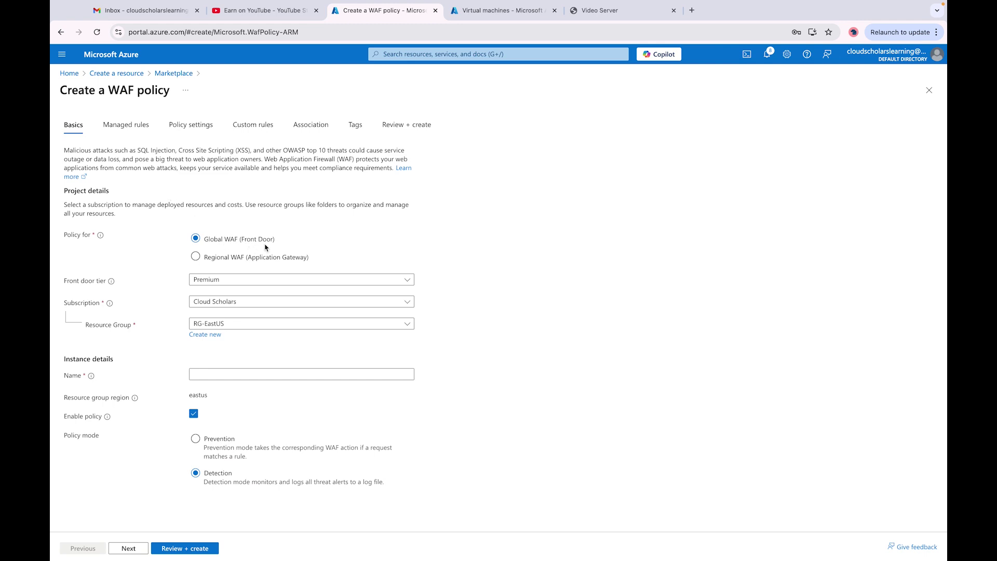
Make the policy a Regional WAF (Application Gateway) policy and name it myWAF.
left_click(222, 264)
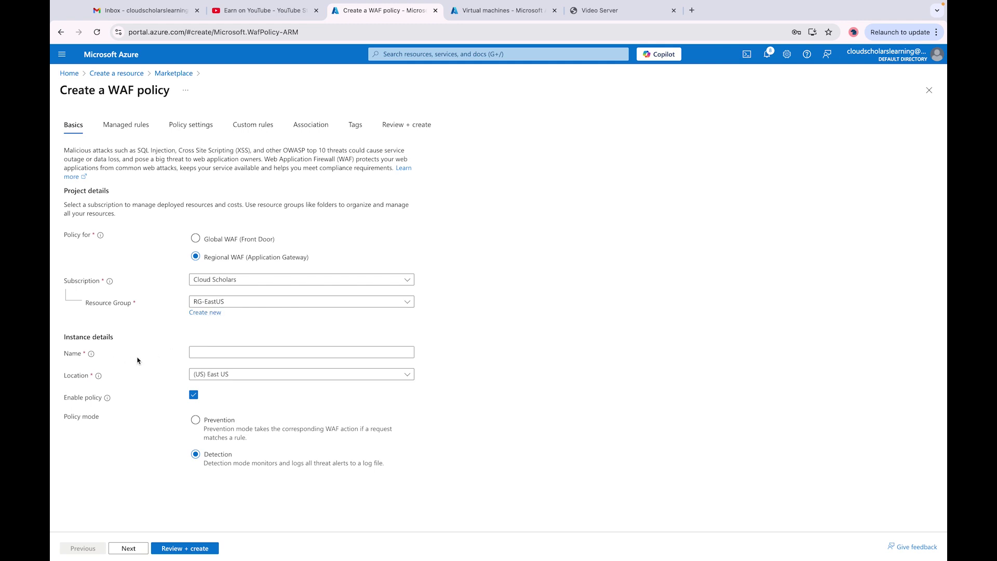
key("Tab")
key("Tab")
key("Tab")
type("mywa")
key("BackSpace")
key("BackSpace")
type("WAF")
left_click(686, 331)
mouse_move(107, 398)
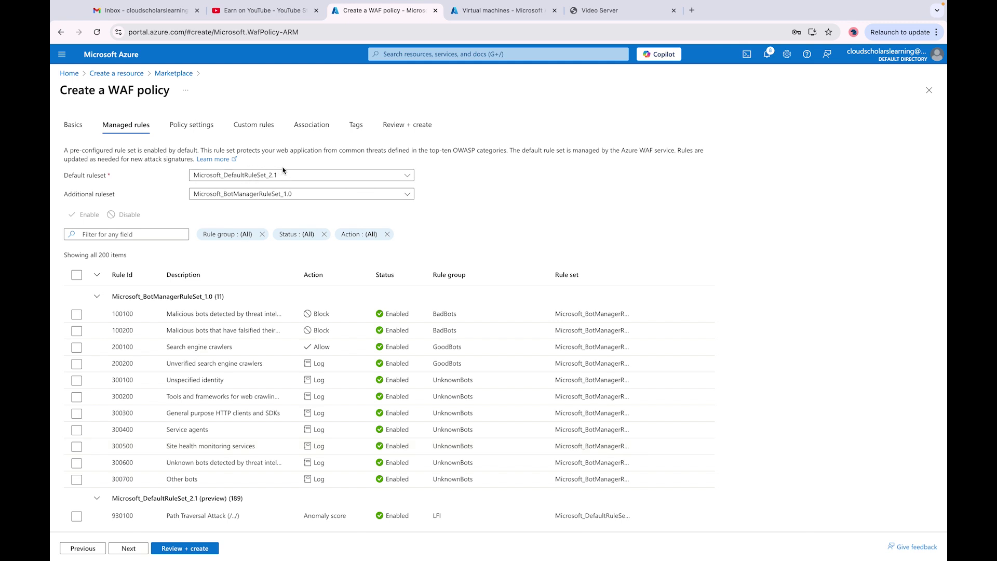
In the policy's managed rules, choose OWASP_3.2 as the default ruleset and Microsoft_BotManagerRuleSet_1.1 as the additional ruleset.
left_click(263, 177)
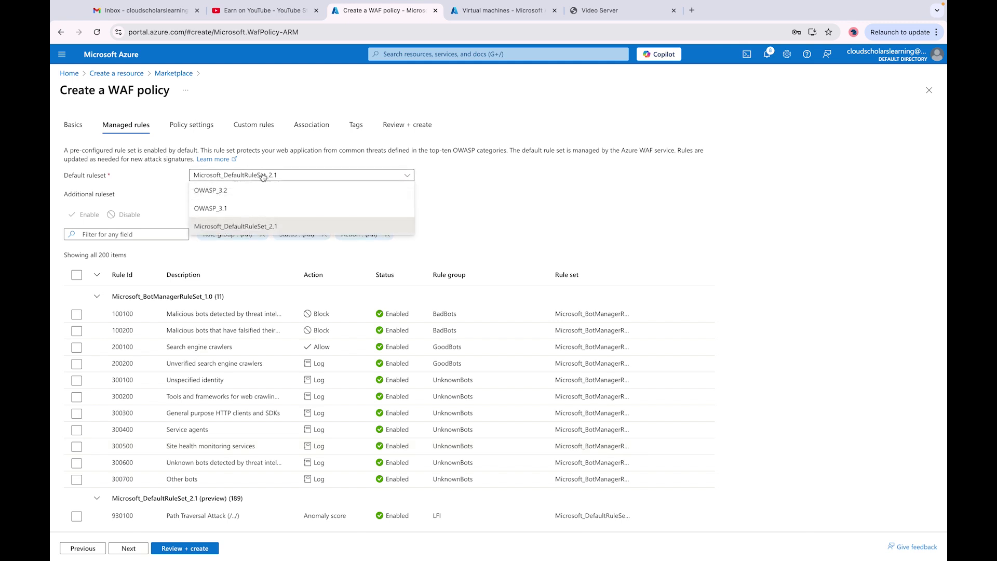
left_click(224, 192)
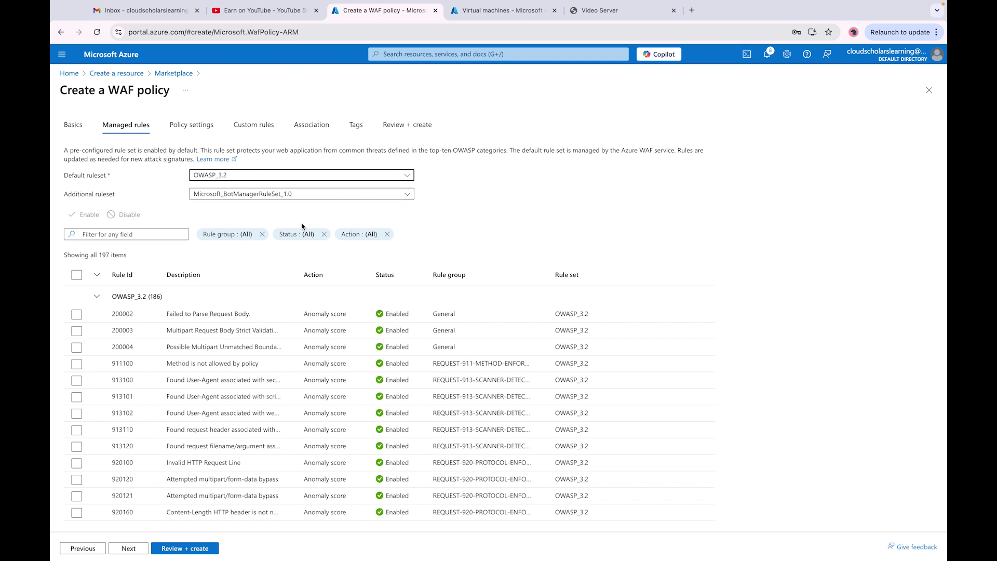
scroll(308, 210, "down", 1)
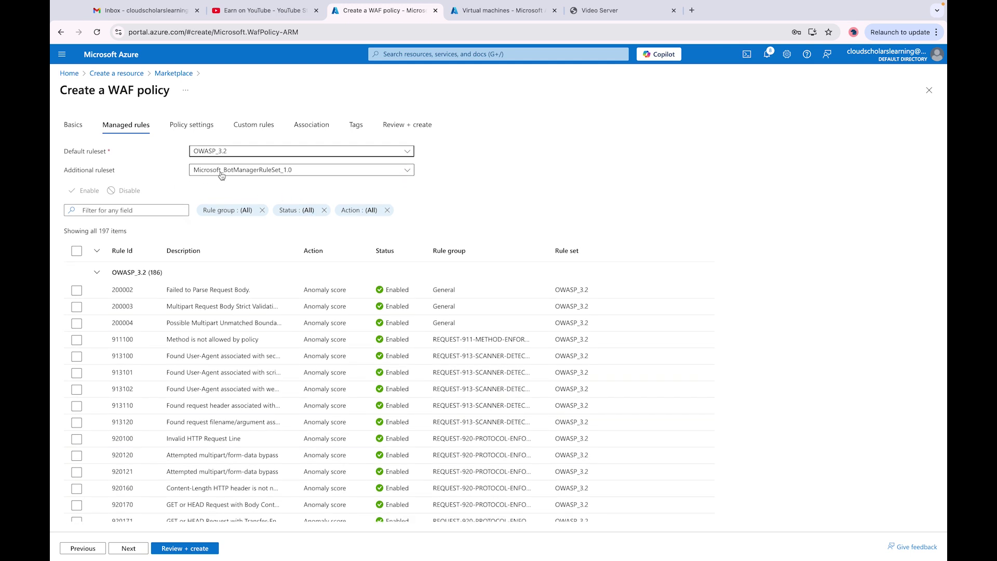
left_click(218, 172)
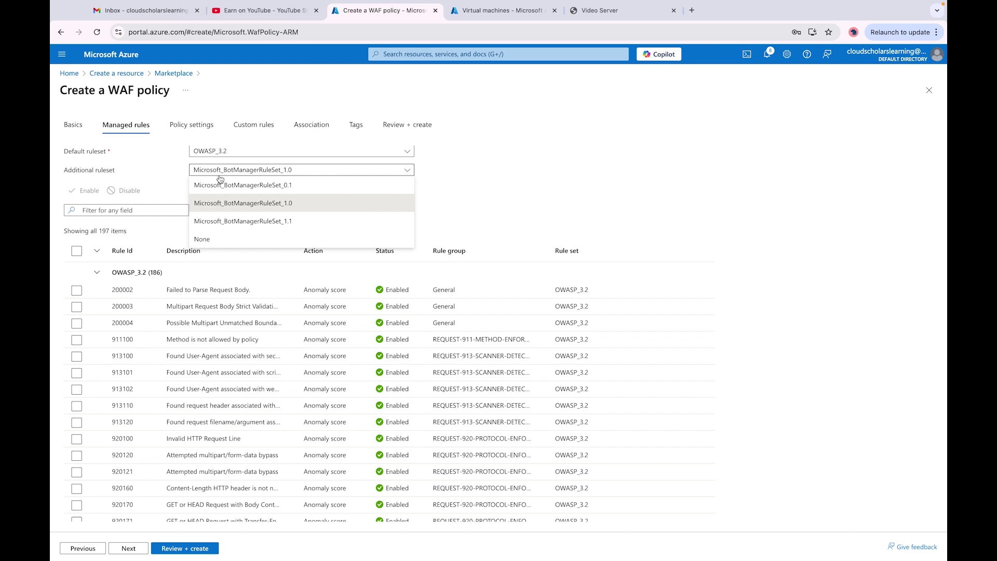
left_click(256, 220)
scroll(249, 187, "up", 1)
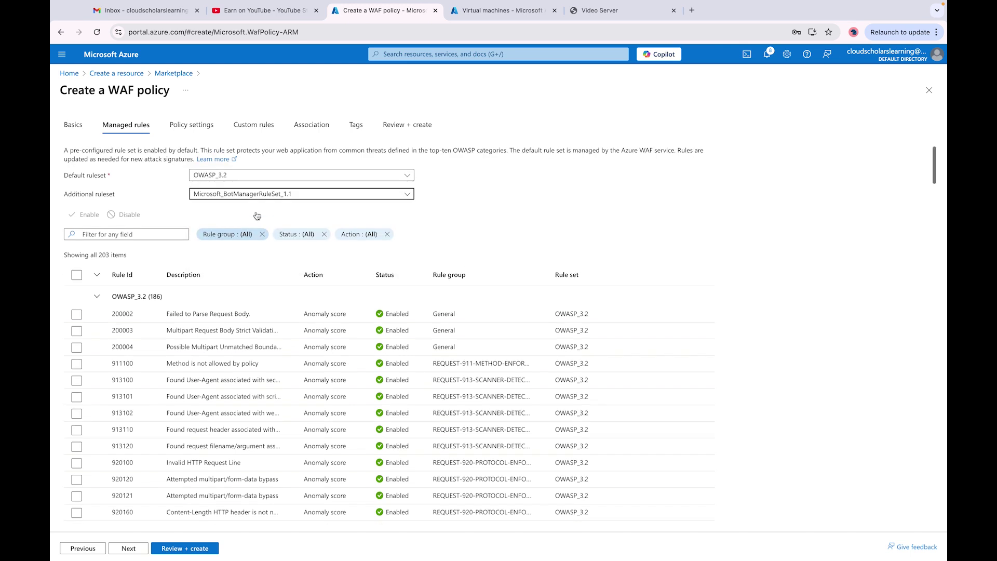
Change the default ruleset to OWASP_3.1 and review its managed rules, leaving none of them selected.
left_click(248, 182)
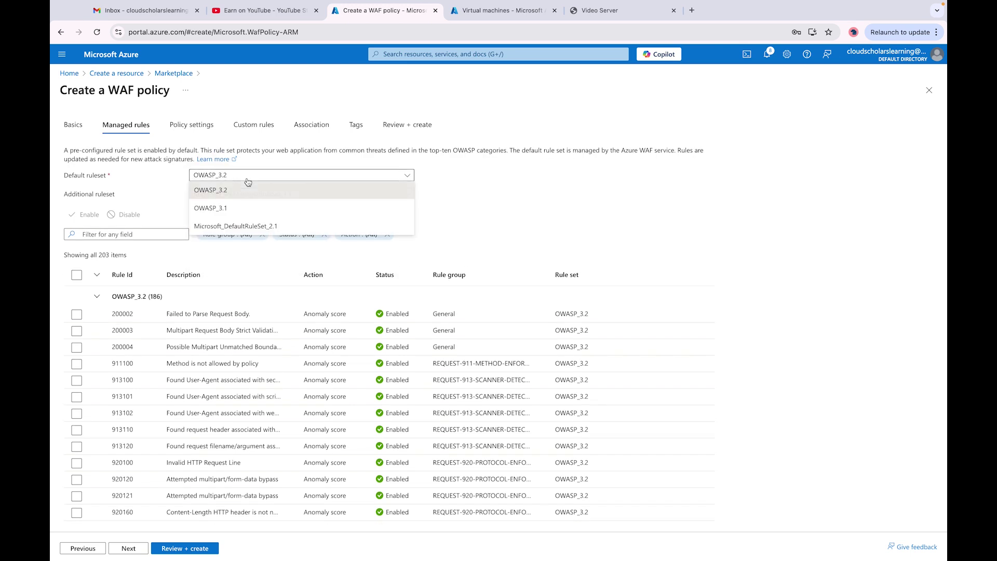
left_click(224, 210)
scroll(585, 347, "down", 8)
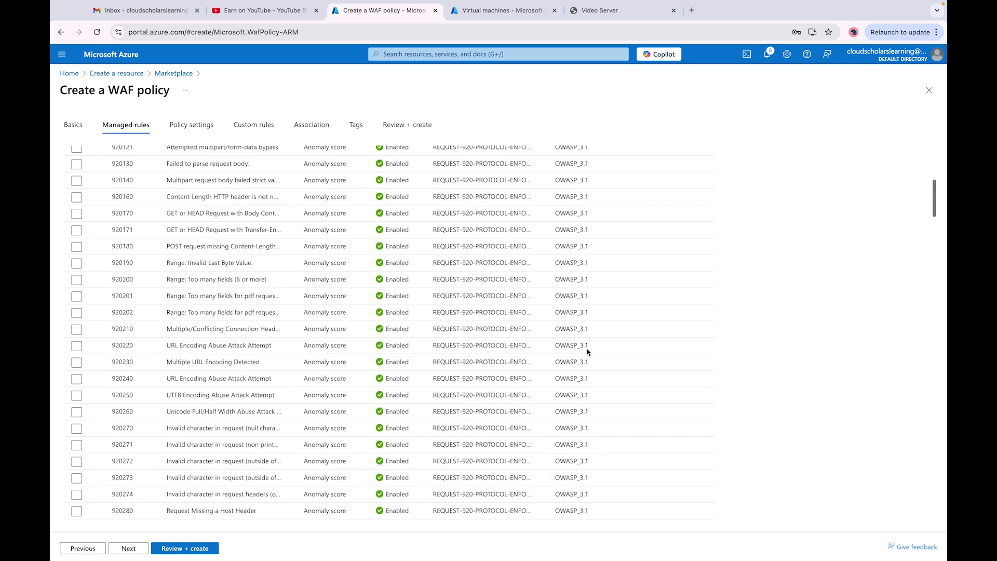
scroll(587, 351, "up", 1)
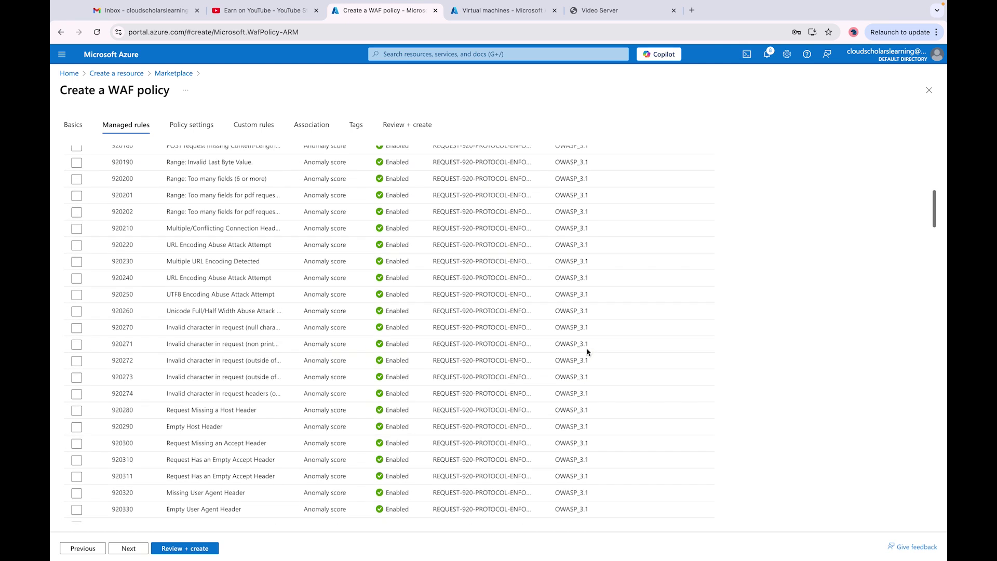
scroll(587, 351, "up", 10)
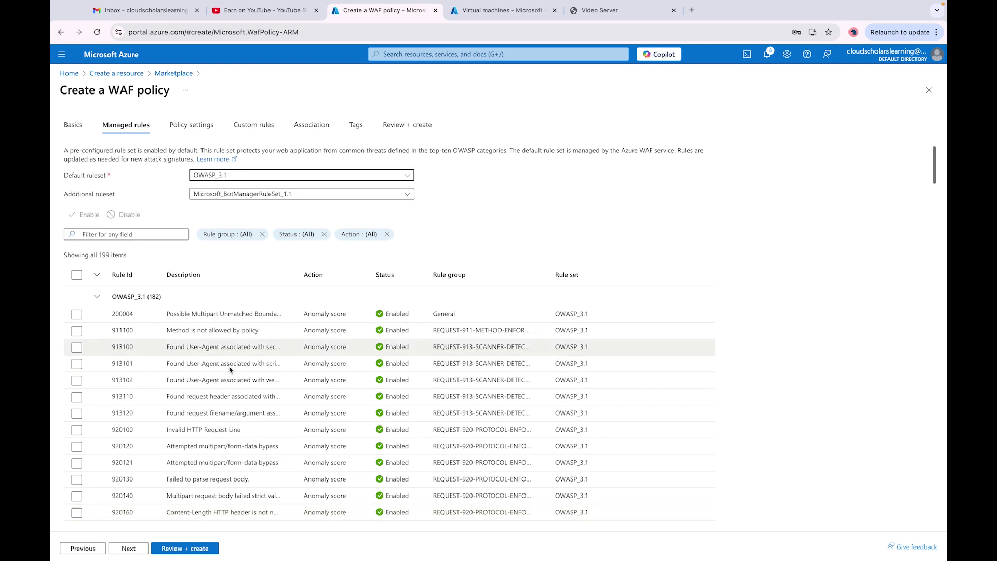
left_click(76, 380)
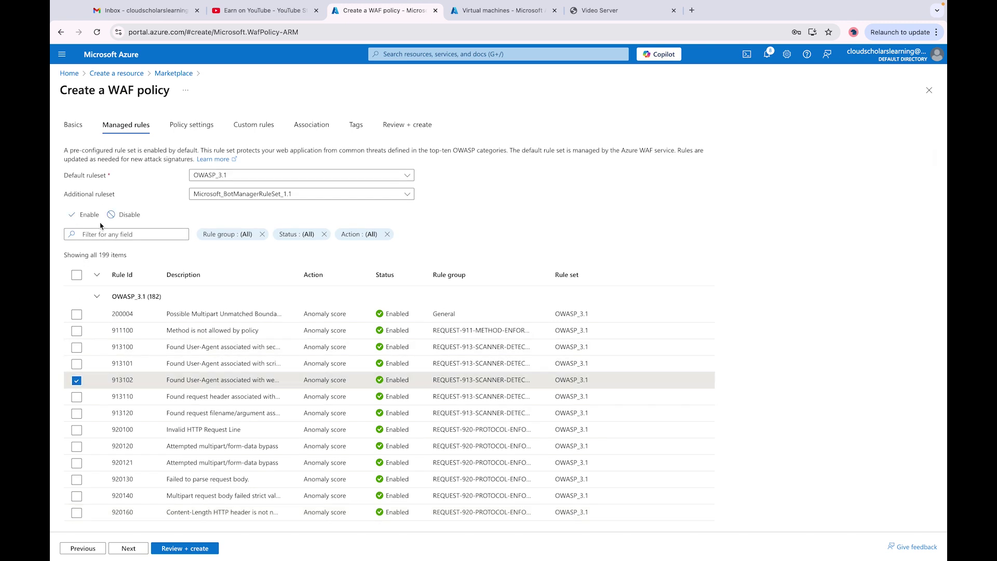
left_click(76, 381)
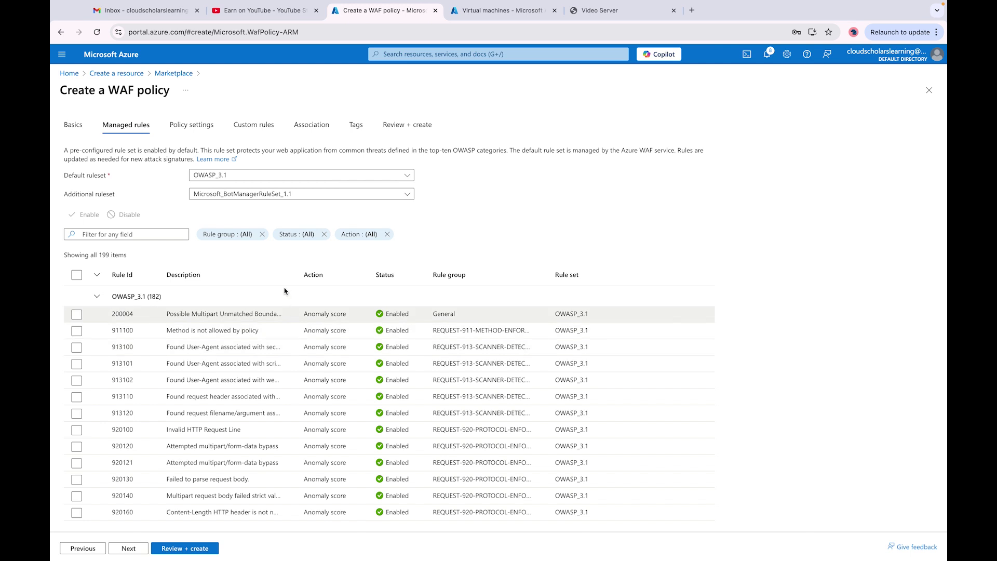
Add a custom match rule named rule1 with priority 10 that denies traffic from IP address 200.43.121.92.
left_click(199, 127)
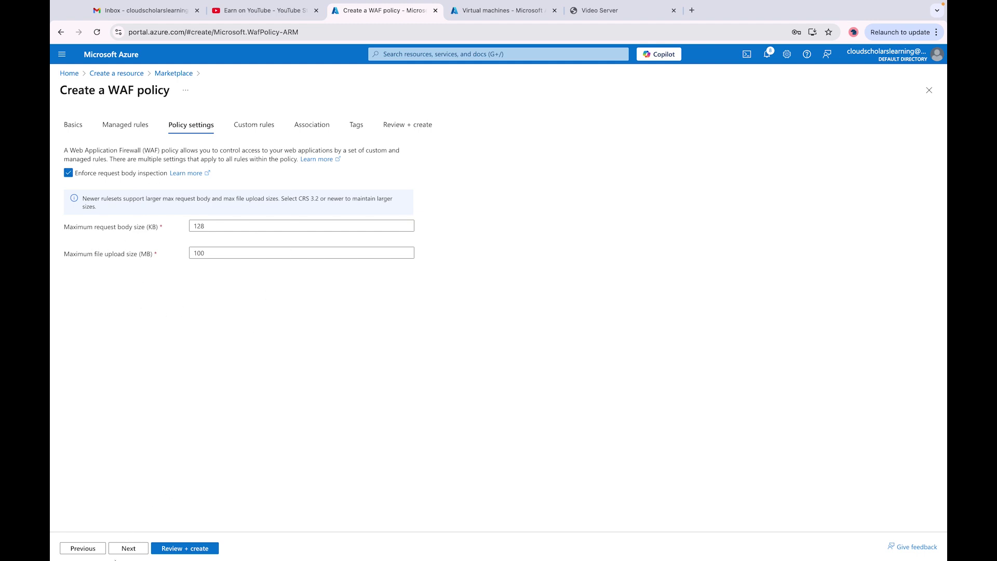
left_click(126, 552)
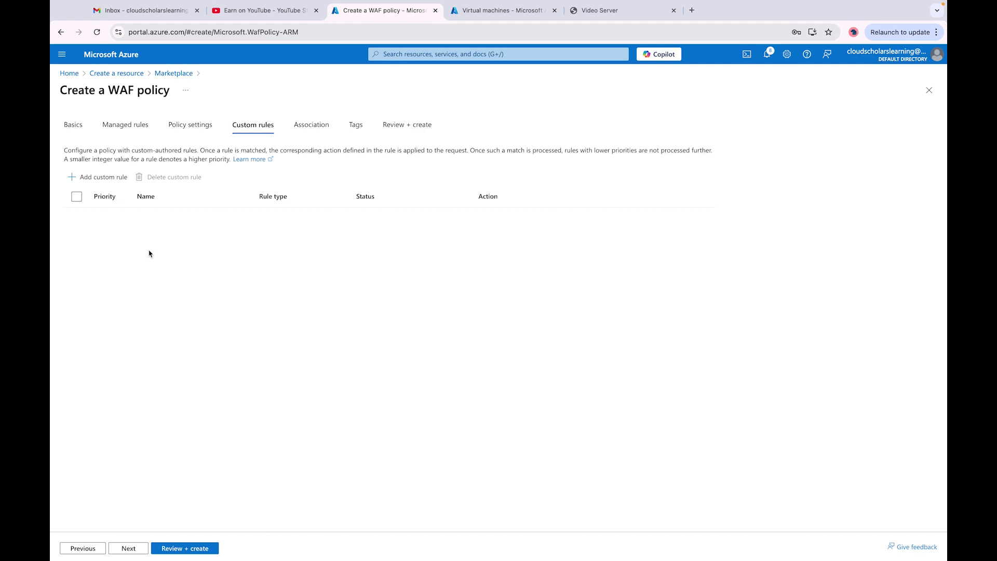
left_click(97, 179)
left_click(837, 140)
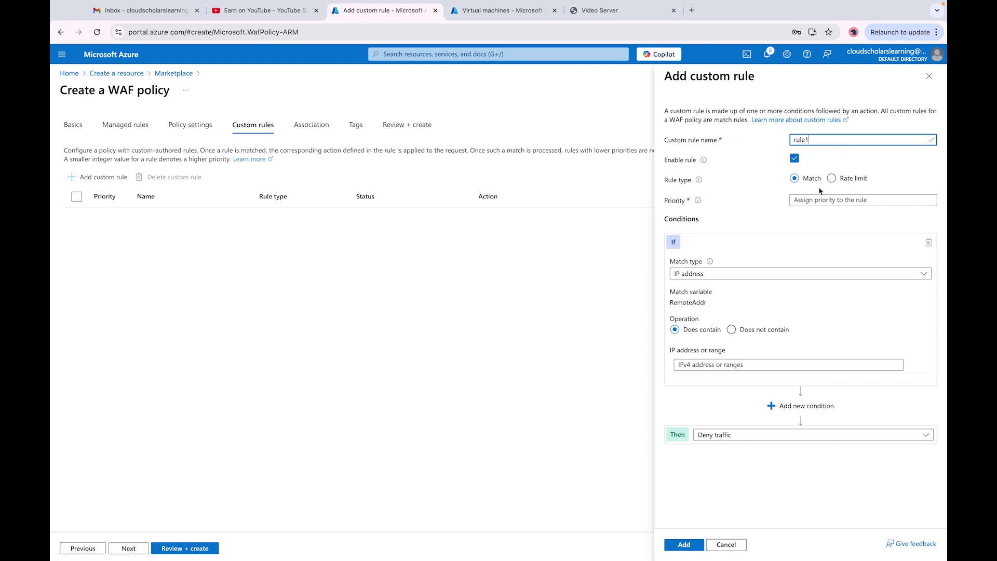
left_click(810, 200)
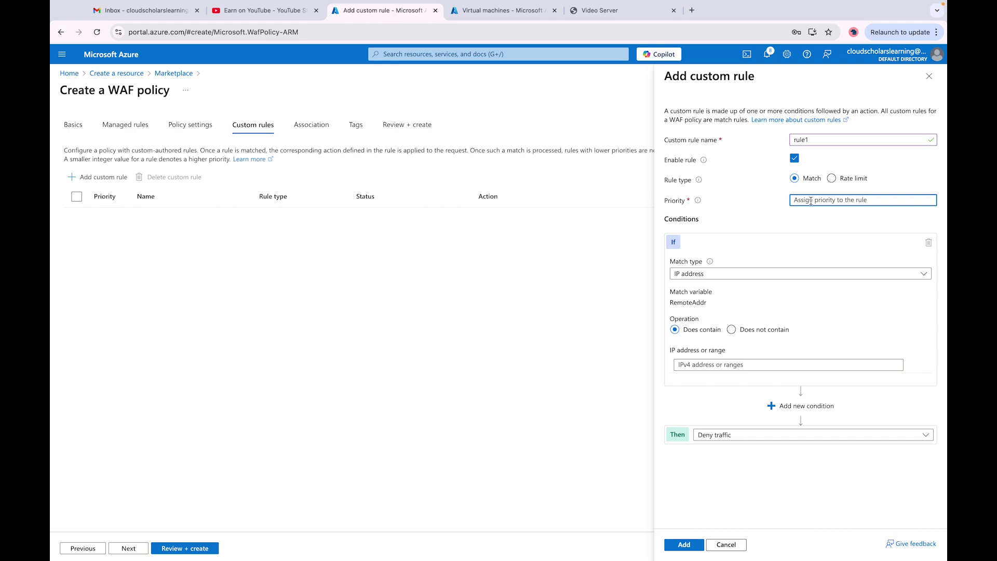
type("10")
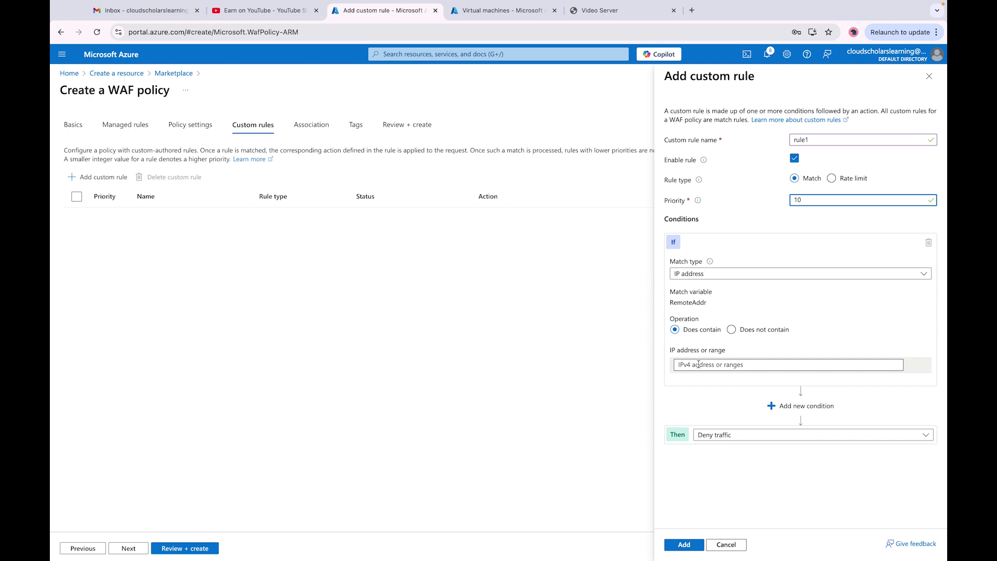
left_click(734, 365)
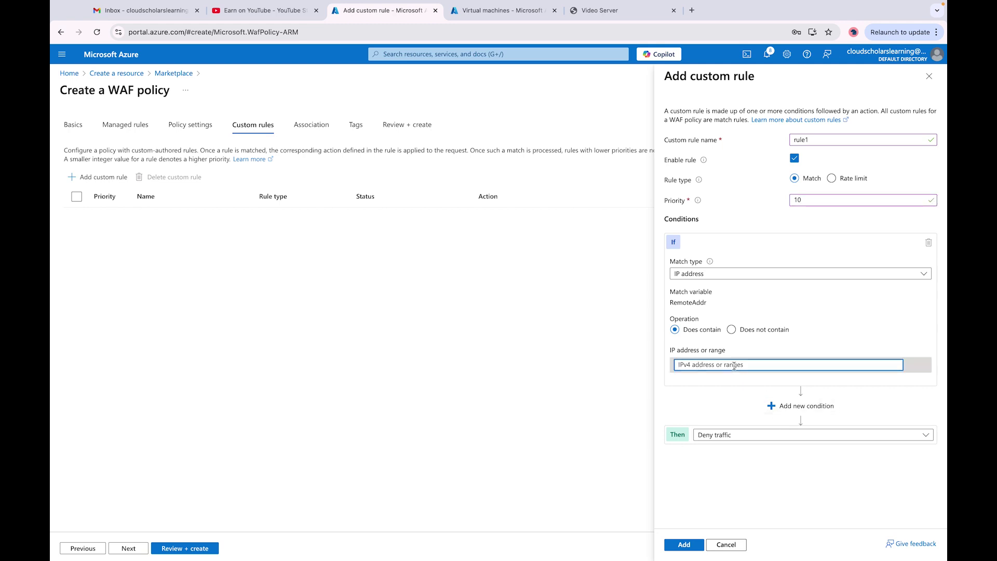
type("200.43.121.92")
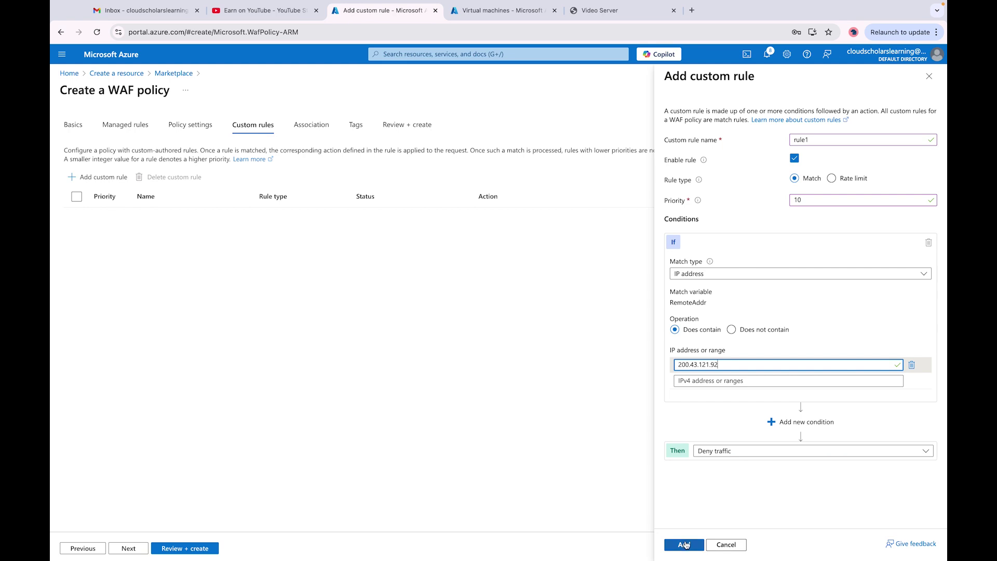
left_click(684, 544)
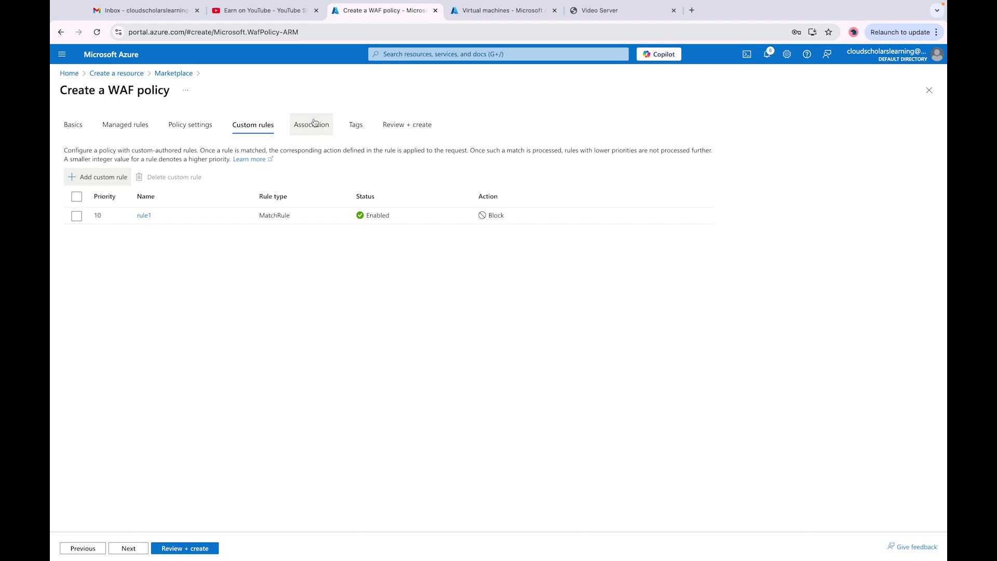
Try to associate an application gateway with the new WAF policy.
left_click(132, 549)
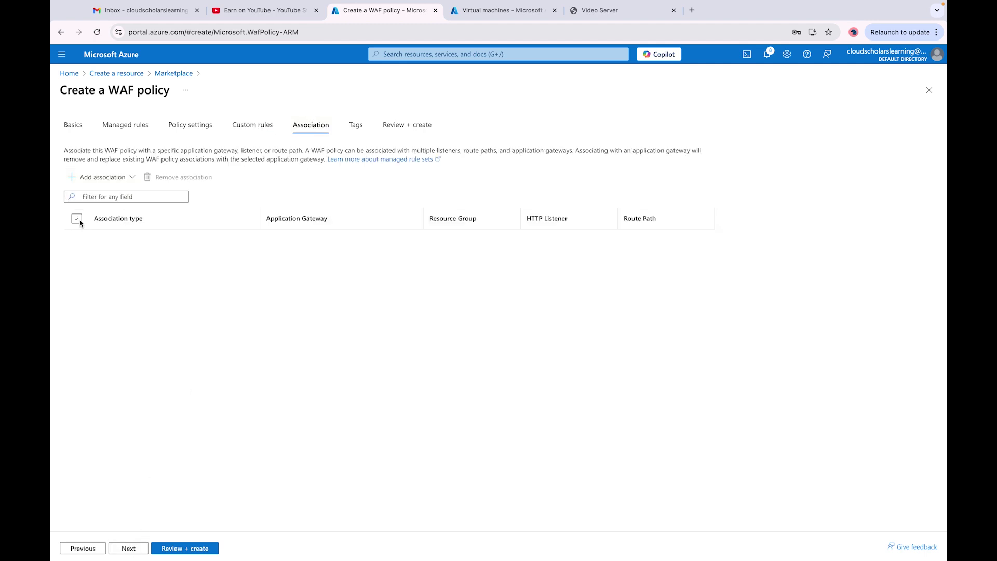
left_click(79, 181)
left_click(101, 195)
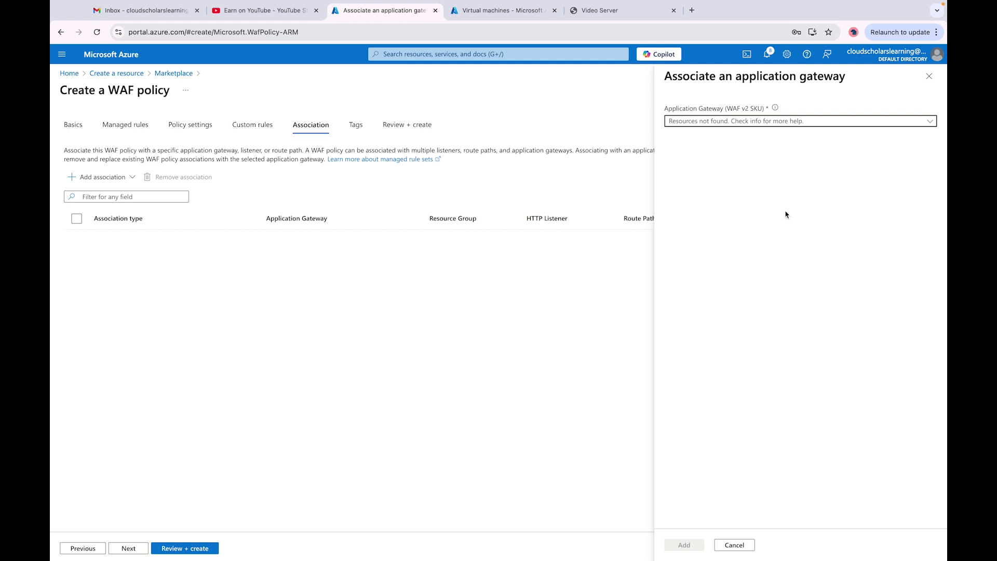
left_click(741, 550)
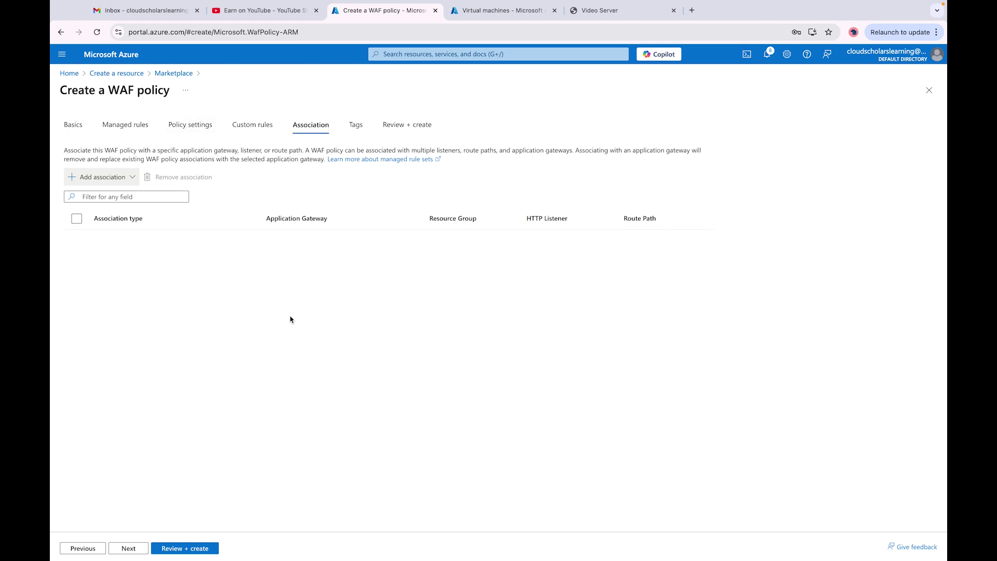
Leave the tags empty, review the policy's configuration and create the WAF policy.
left_click(128, 549)
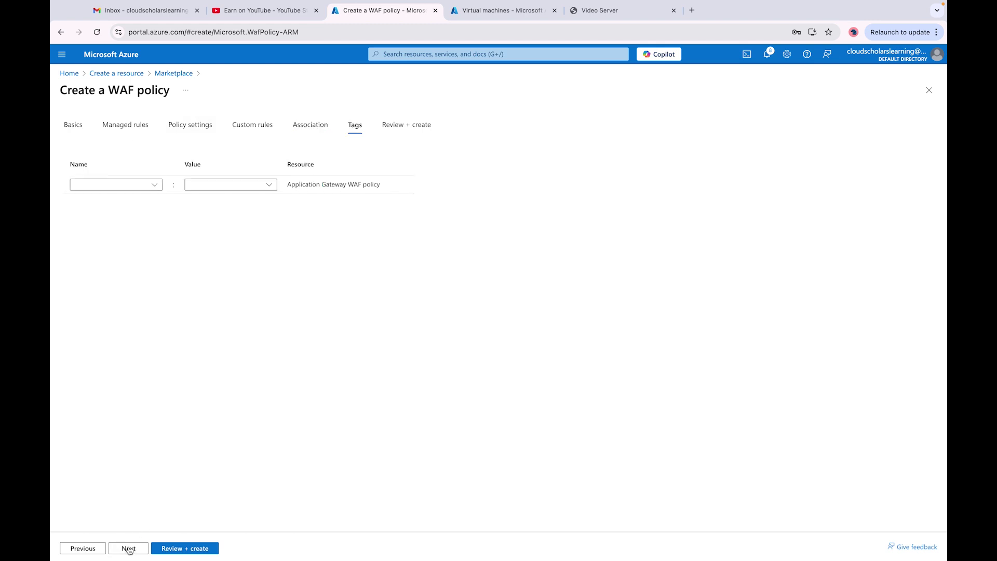
left_click(190, 548)
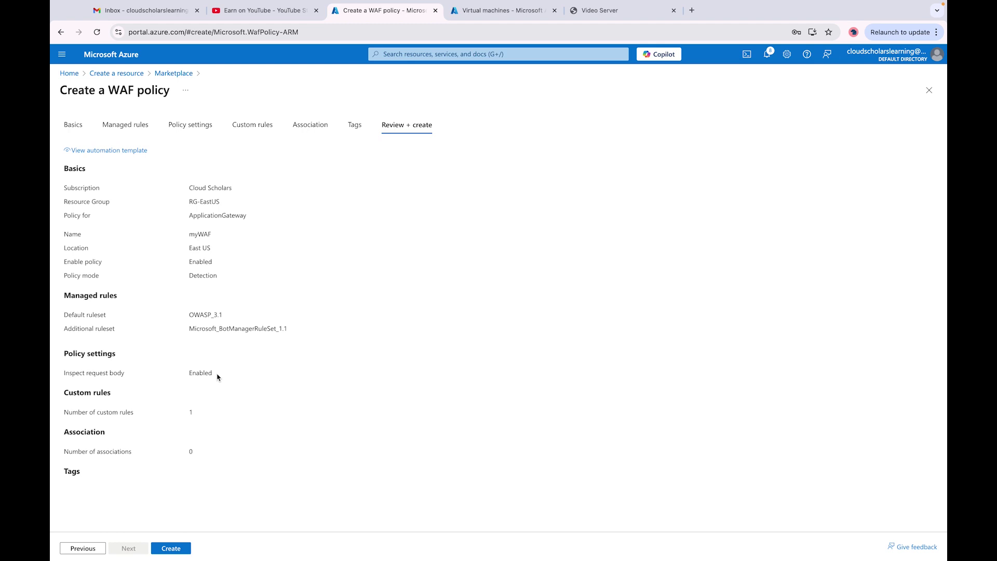
left_click(171, 549)
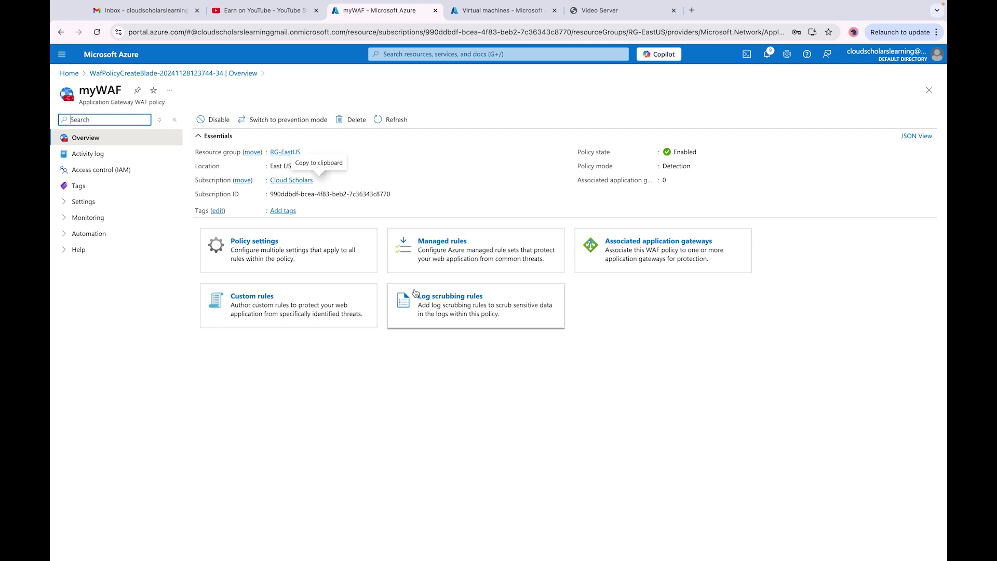
In the deployed myWAF policy, view the managed rules and try to add an application gateway association.
left_click(451, 251)
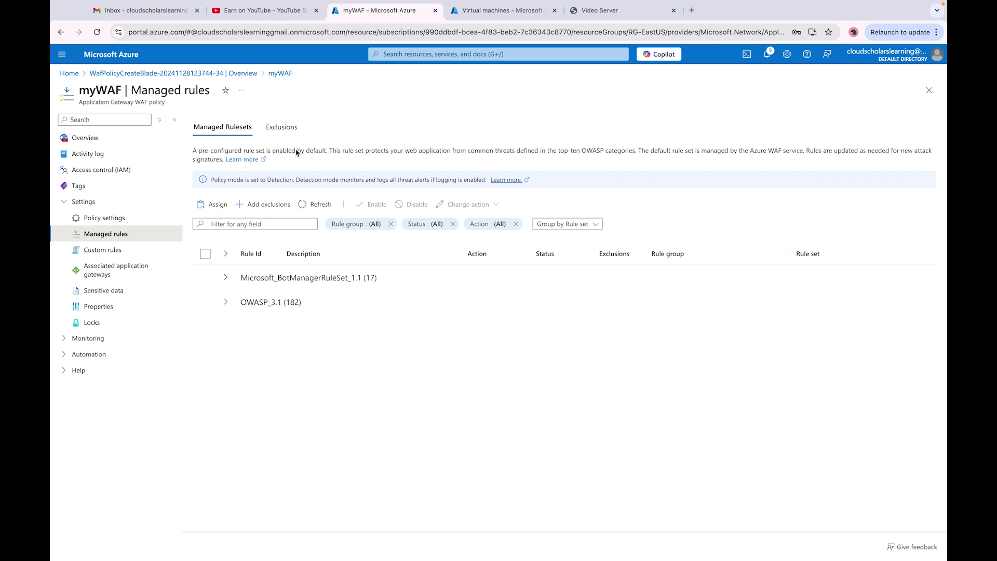
left_click(112, 271)
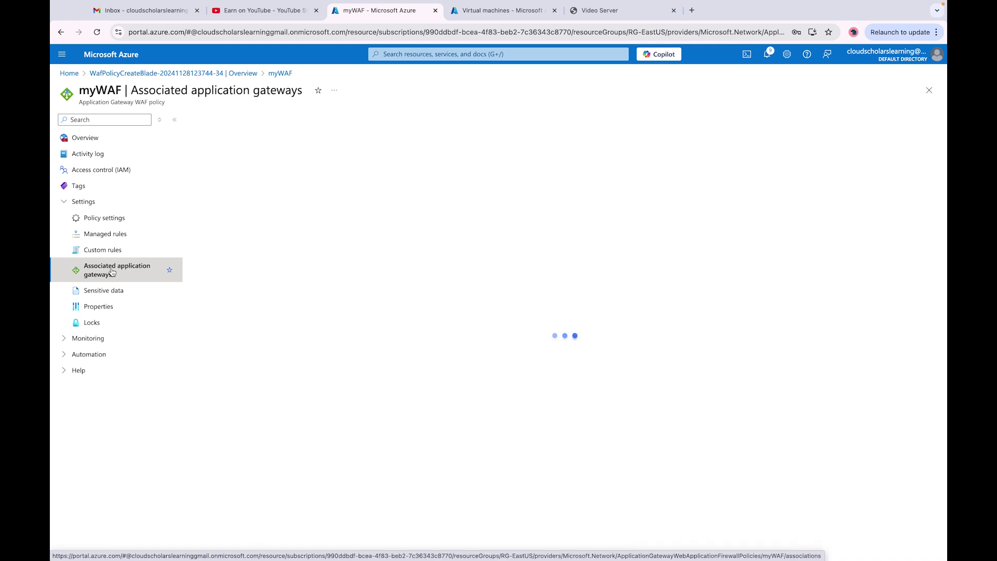
left_click(225, 155)
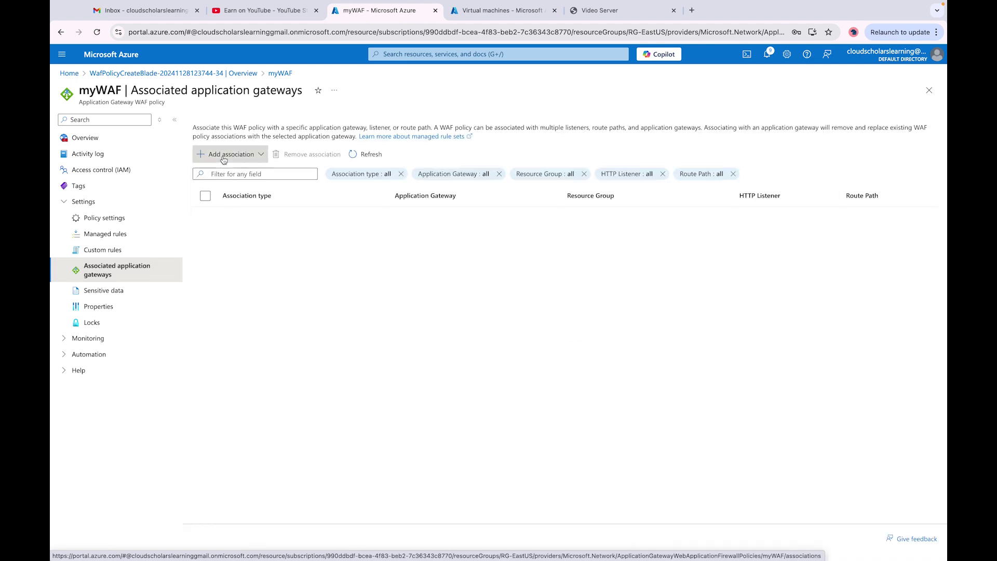
left_click(224, 172)
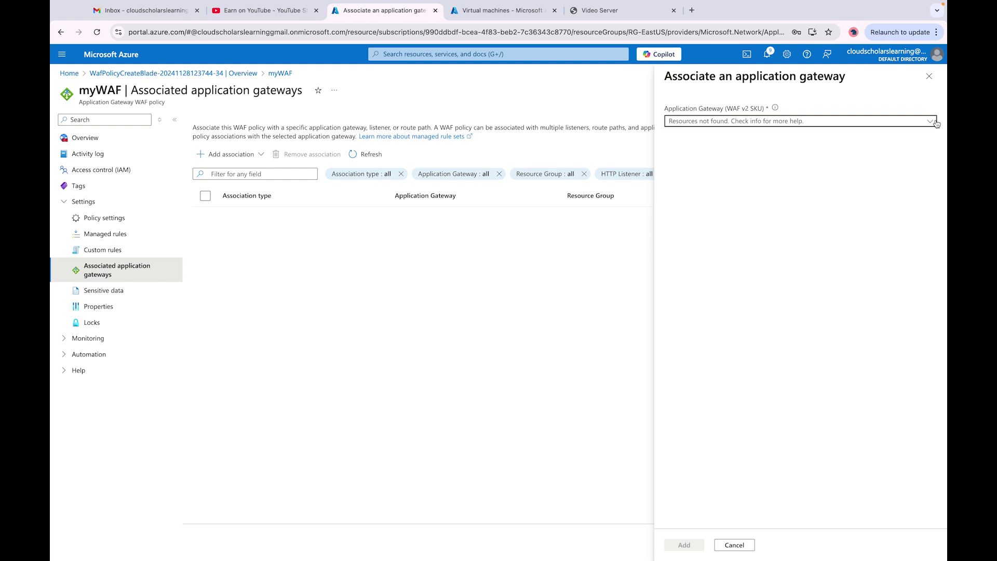
left_click(928, 76)
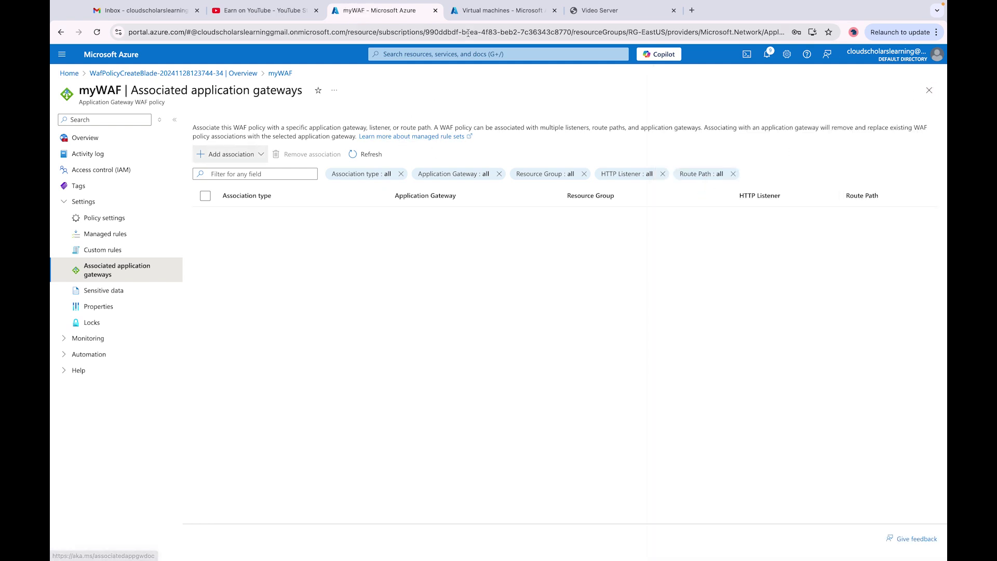
In the other Azure portal tab, open the web application firewall settings of the application gateway myscholarsgateway.
left_click(499, 11)
left_click(430, 56)
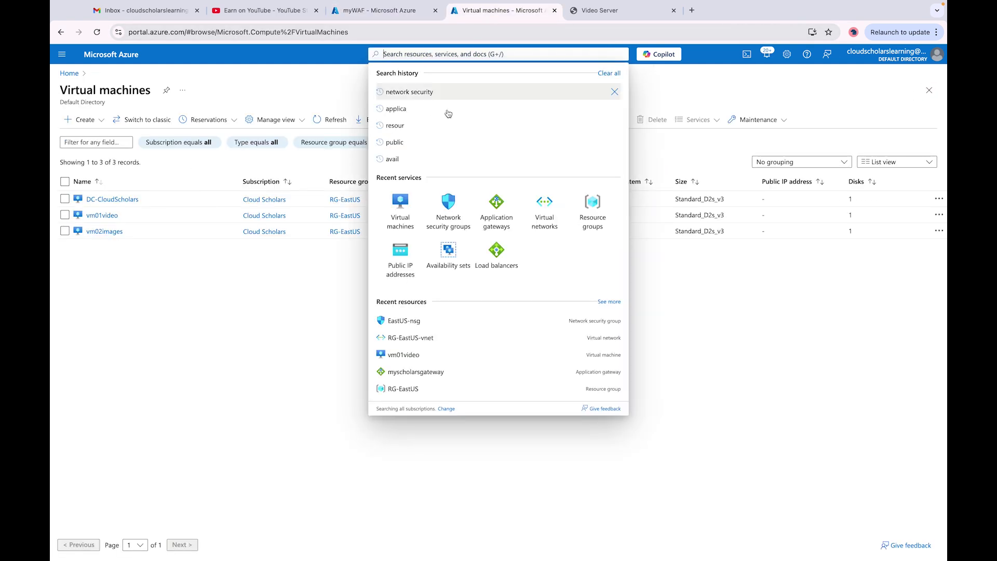
left_click(500, 220)
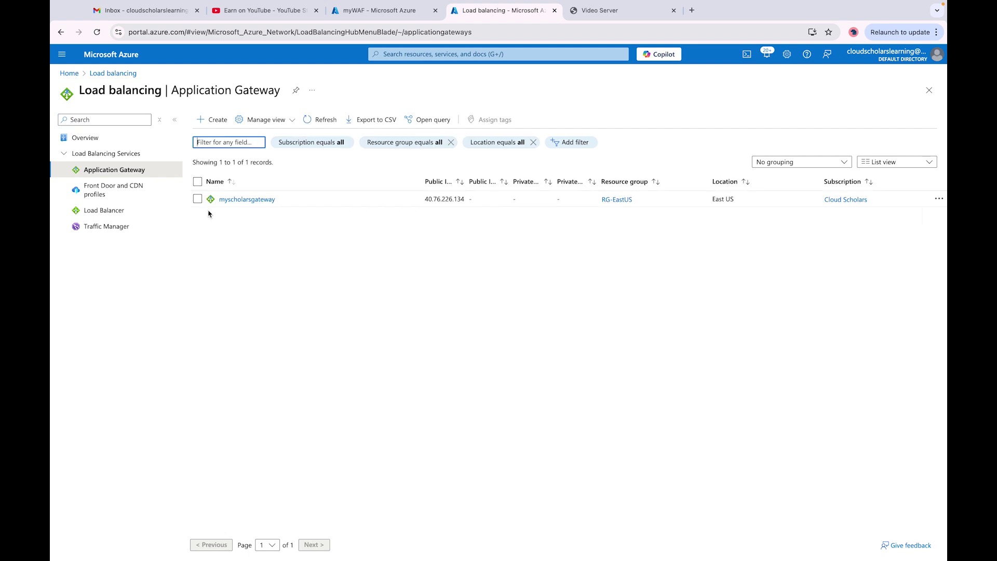
left_click(239, 199)
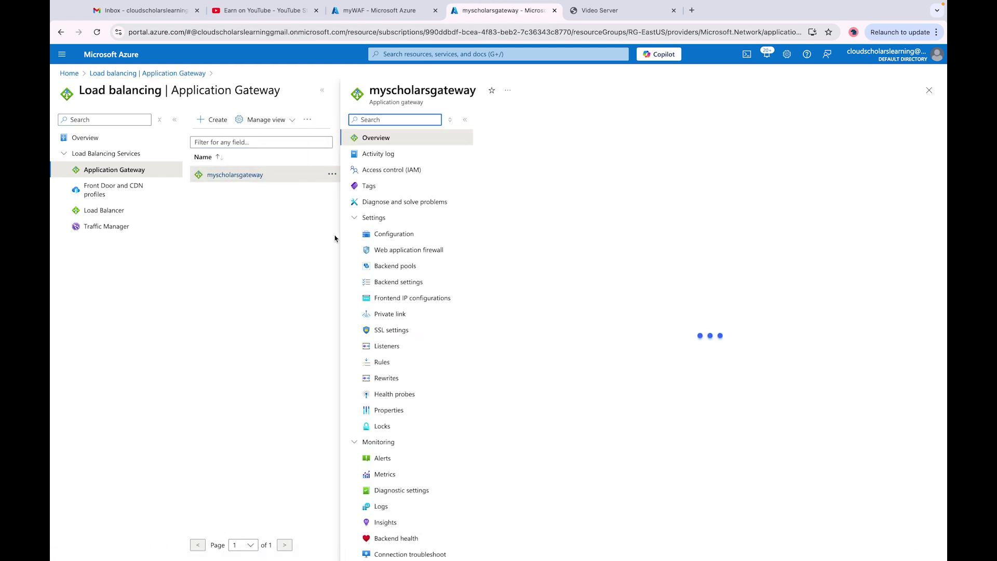
left_click(409, 251)
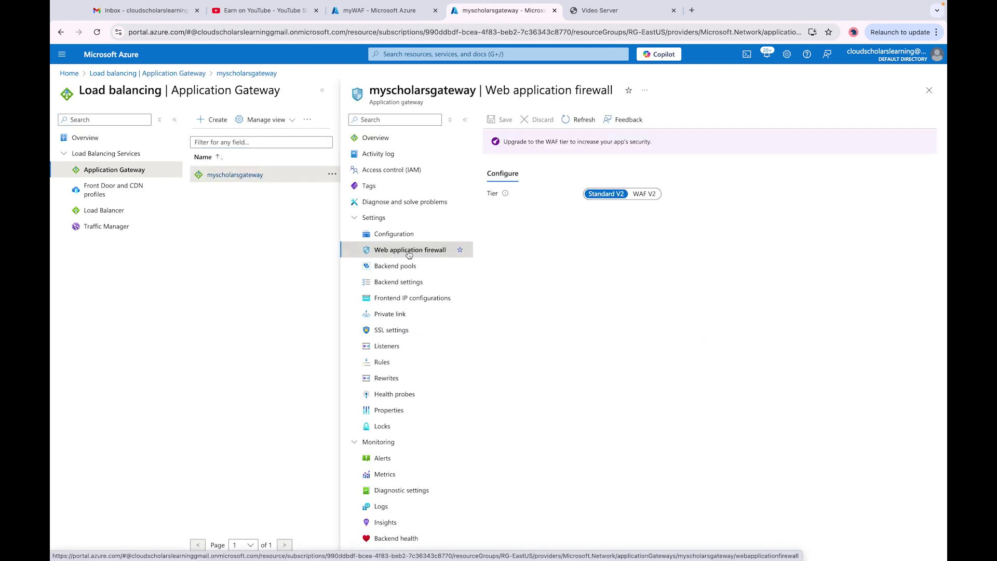
Switch the gateway's tier to WAF V2, assign myWAF as its WAF policy and save the configuration.
left_click(645, 196)
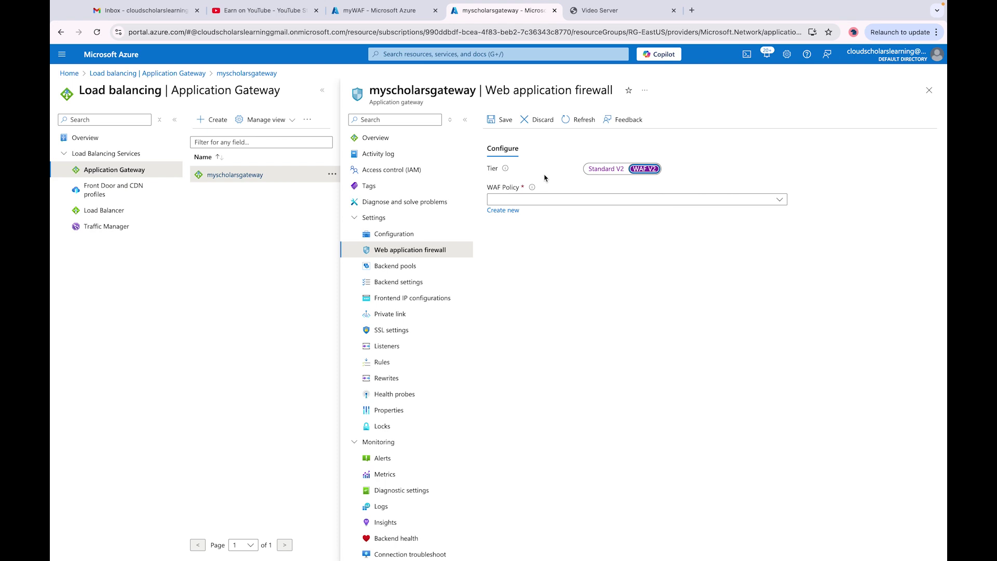
left_click(781, 201)
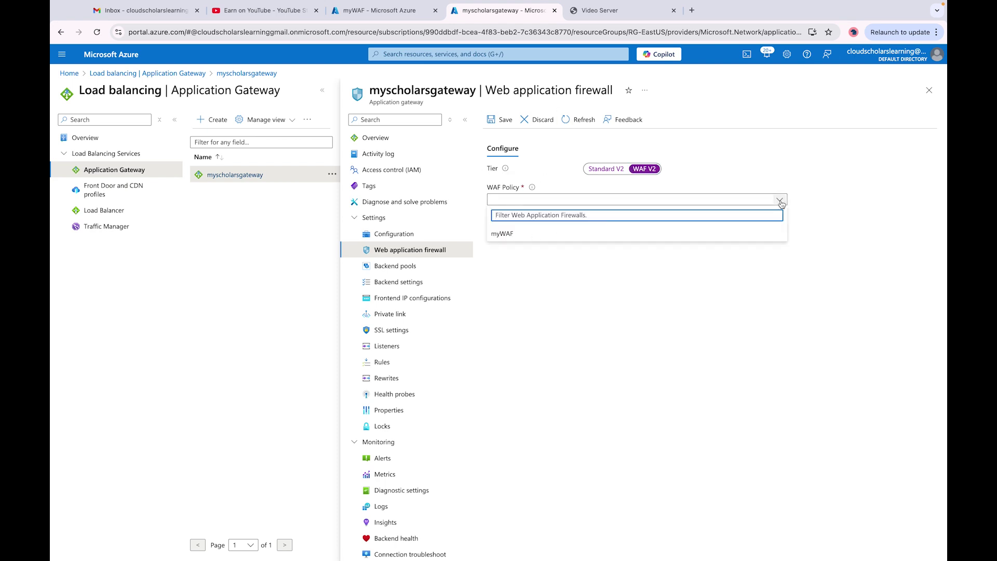
left_click(581, 234)
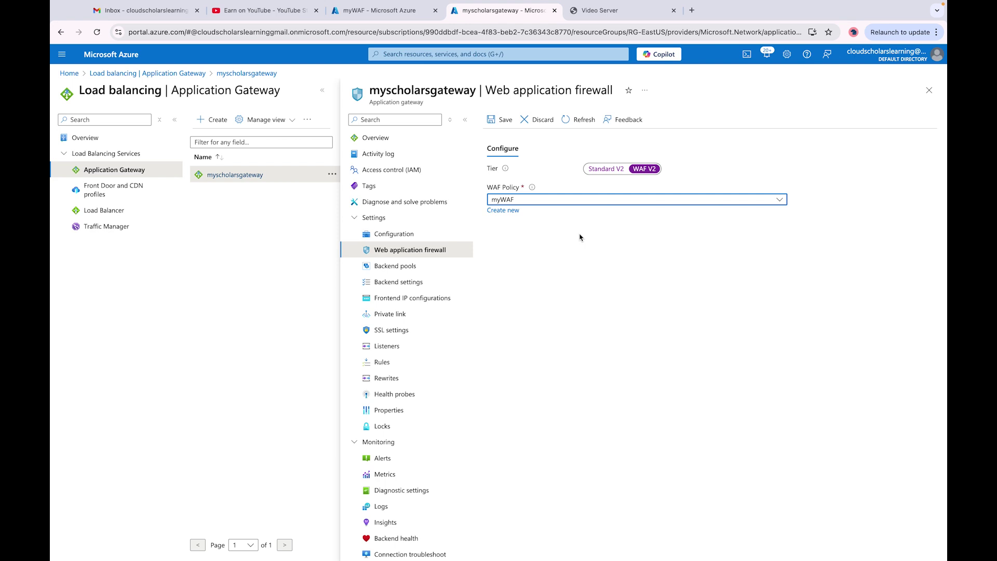
left_click(514, 211)
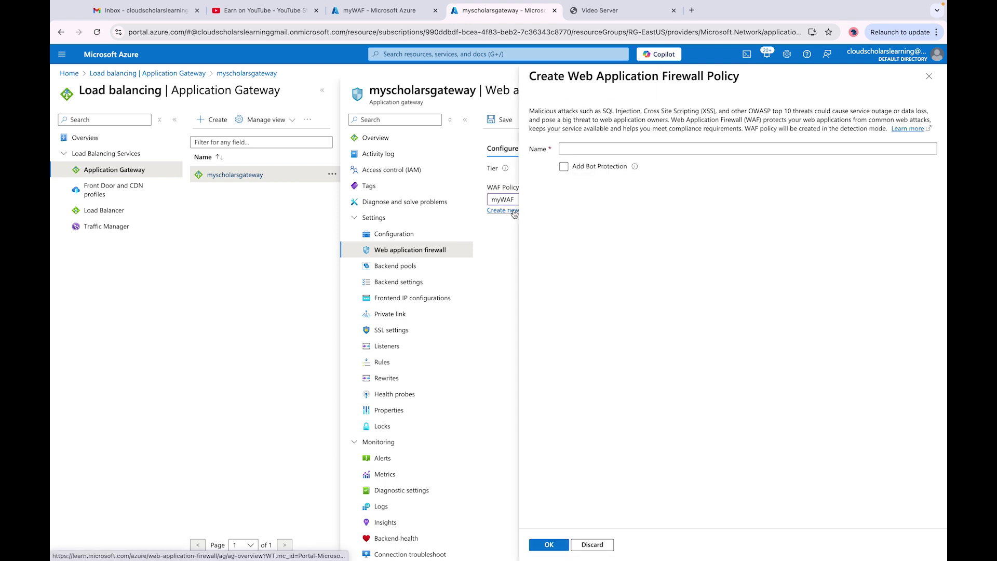
left_click(590, 544)
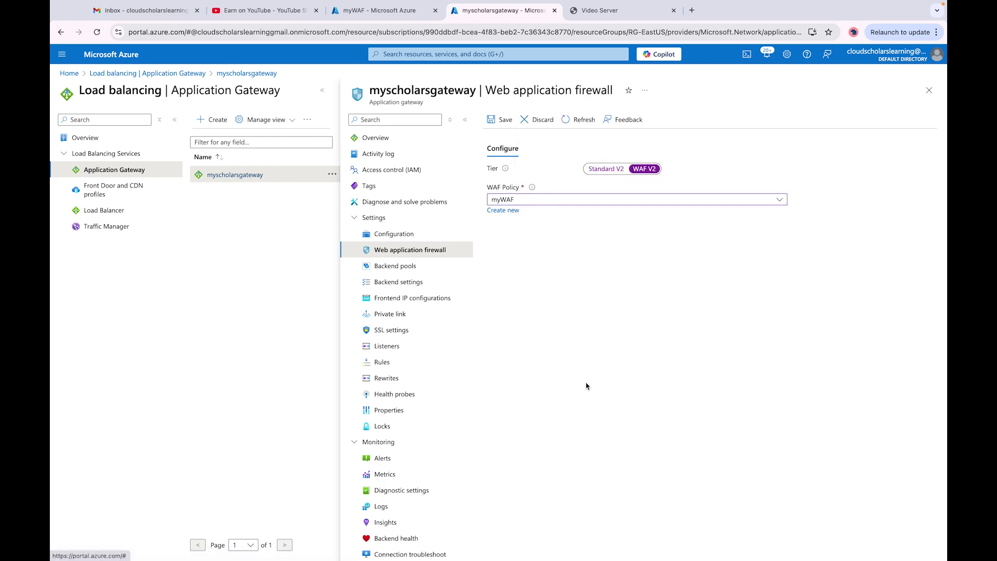
left_click(502, 124)
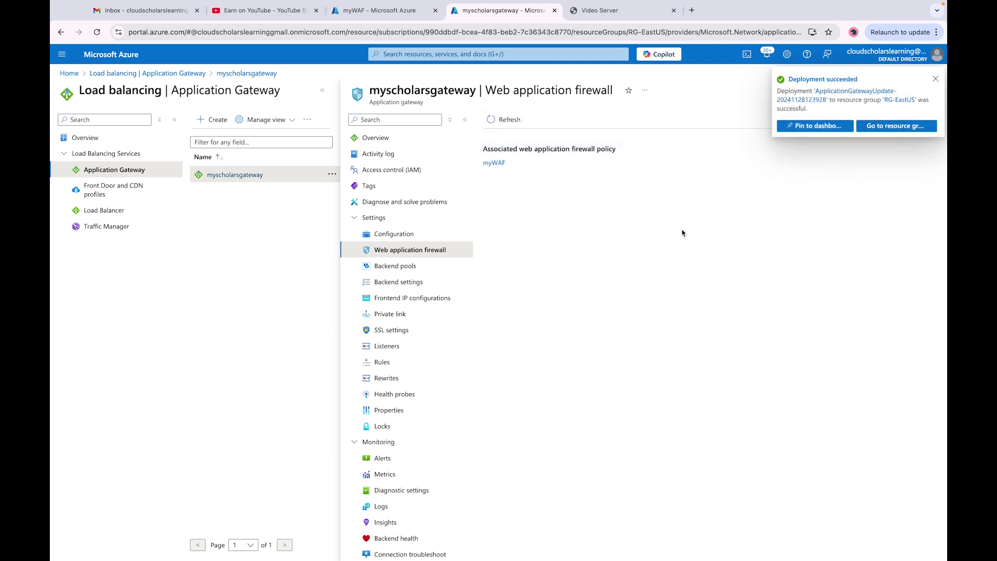
left_click(935, 79)
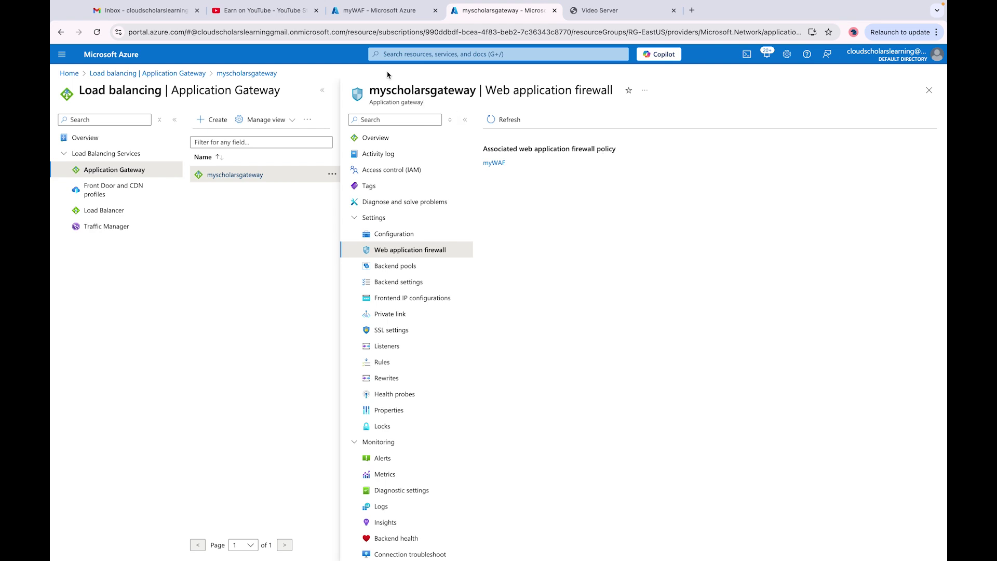
Return to the myWAF policy and refresh its associated application gateways to check the association.
left_click(377, 10)
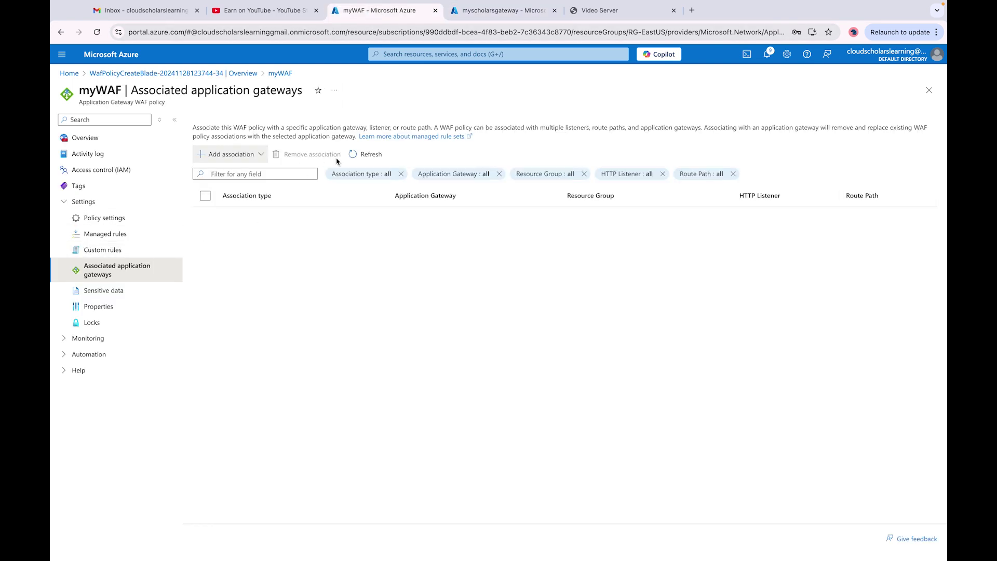
left_click(362, 155)
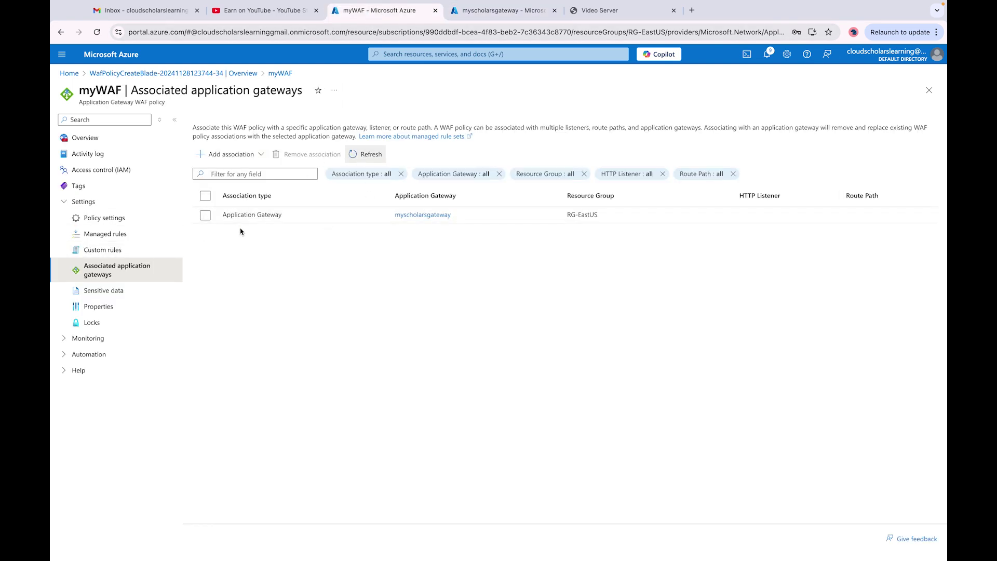